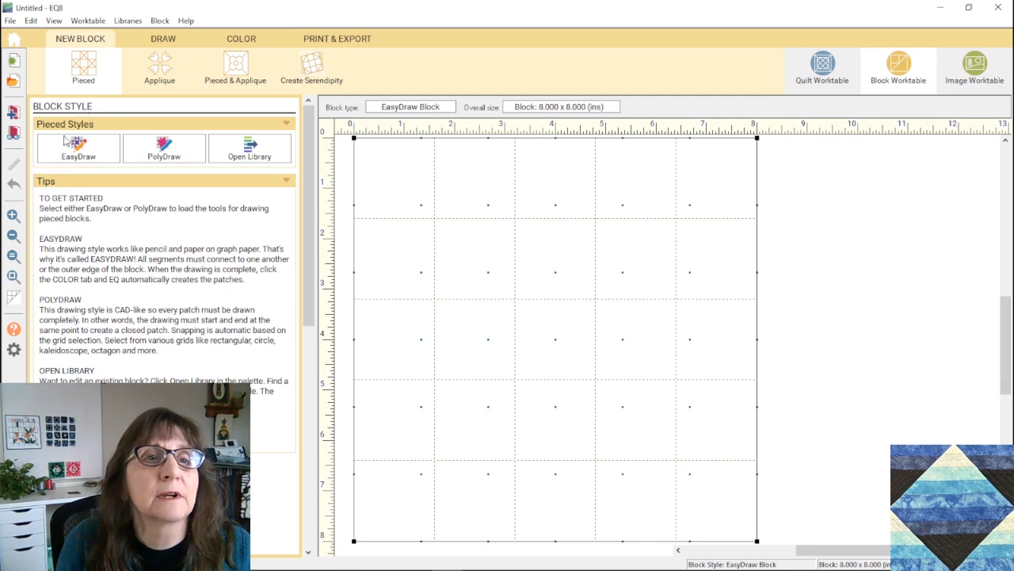
# Start a new pieced EasyDraw block and set its width and height to 3 inches each.
pyautogui.click(85, 151)
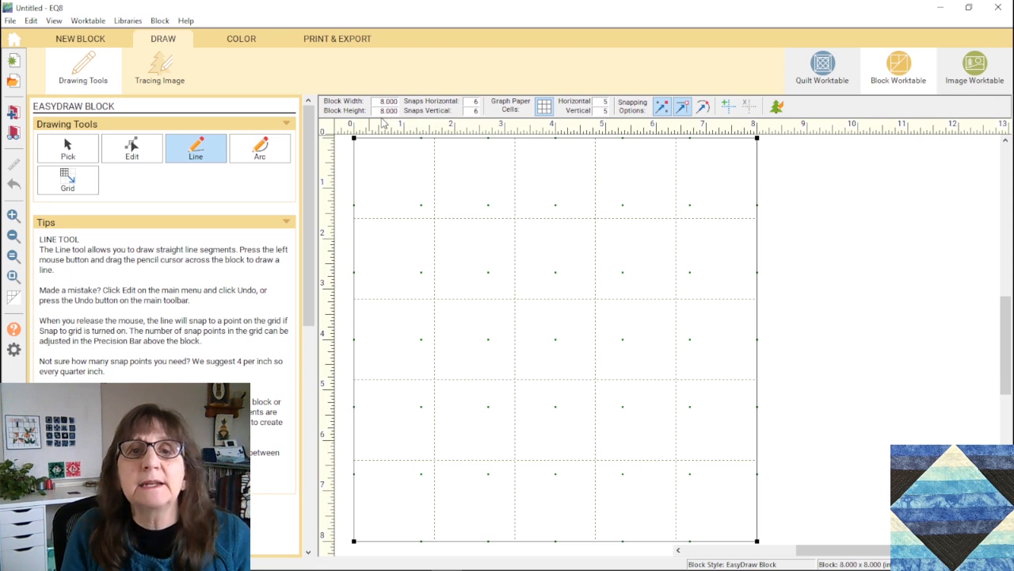
pyautogui.moveTo(380, 101); pyautogui.dragTo(396, 102)
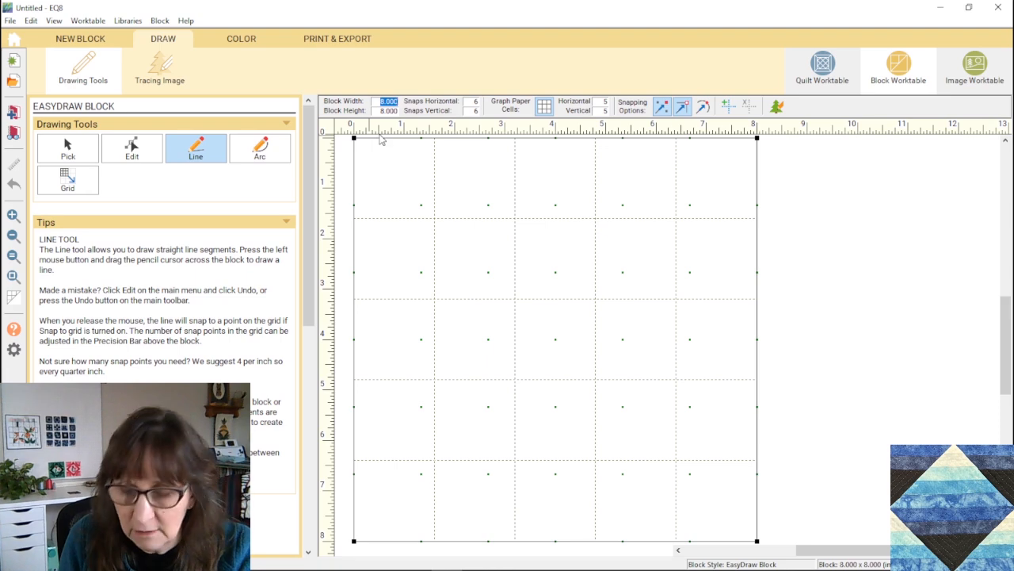
pyautogui.write('3')
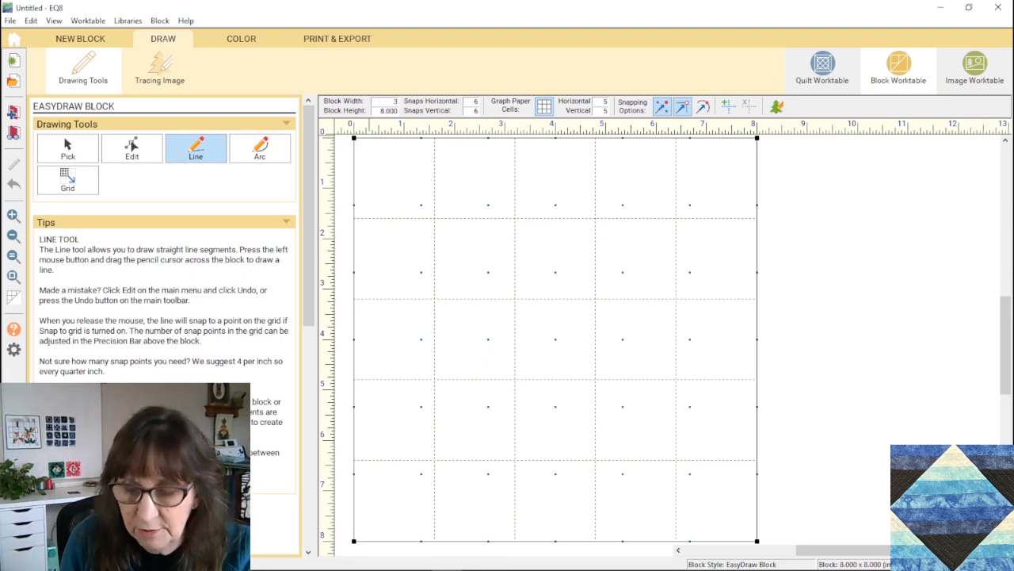
pyautogui.press('Tab')
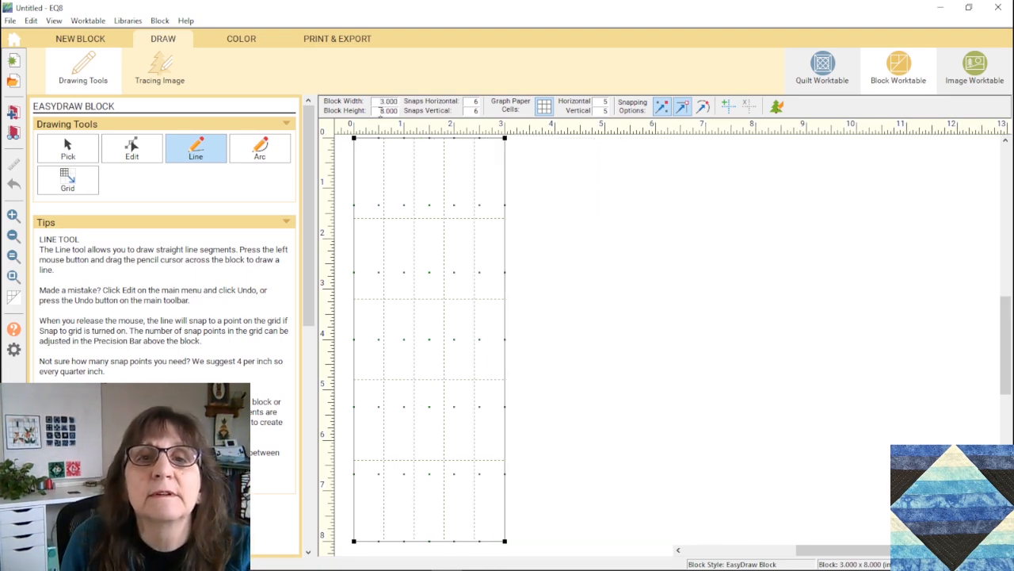
pyautogui.doubleClick(388, 111)
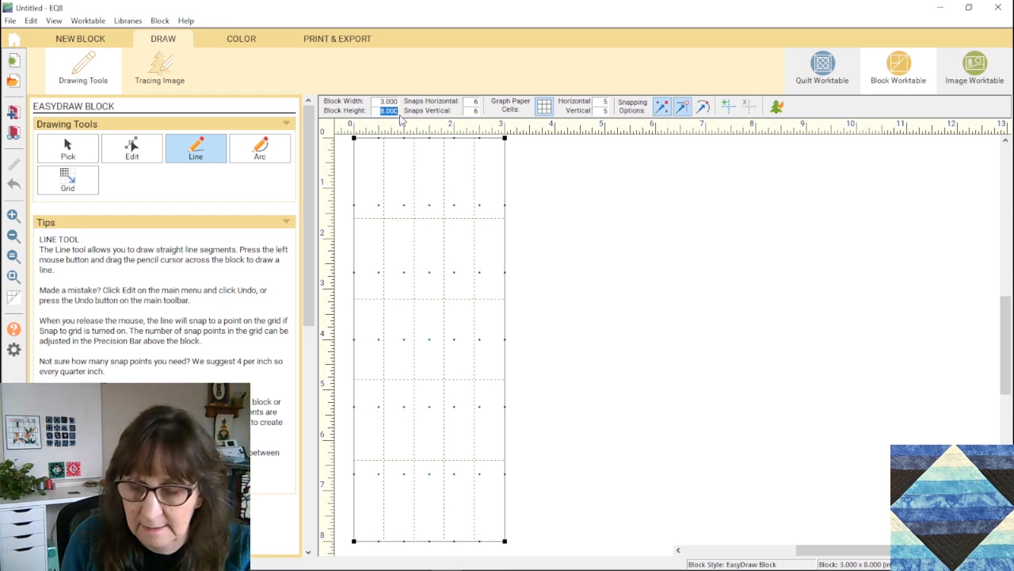
pyautogui.write('3')
pyautogui.press('Tab')
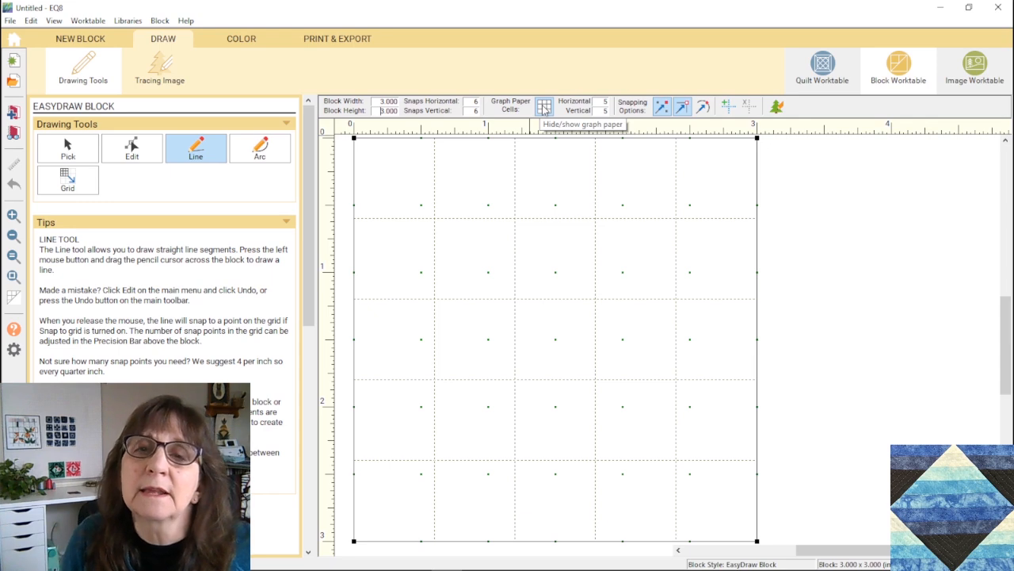
# Divide the visible graph paper into 3 horizontal and 3 vertical cells.
pyautogui.click(545, 108)
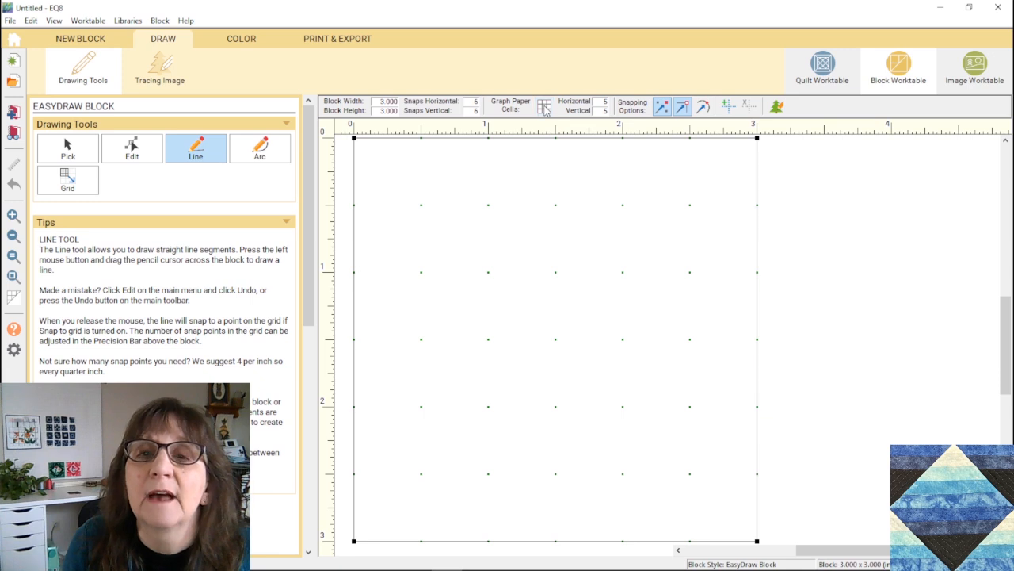
pyautogui.click(546, 108)
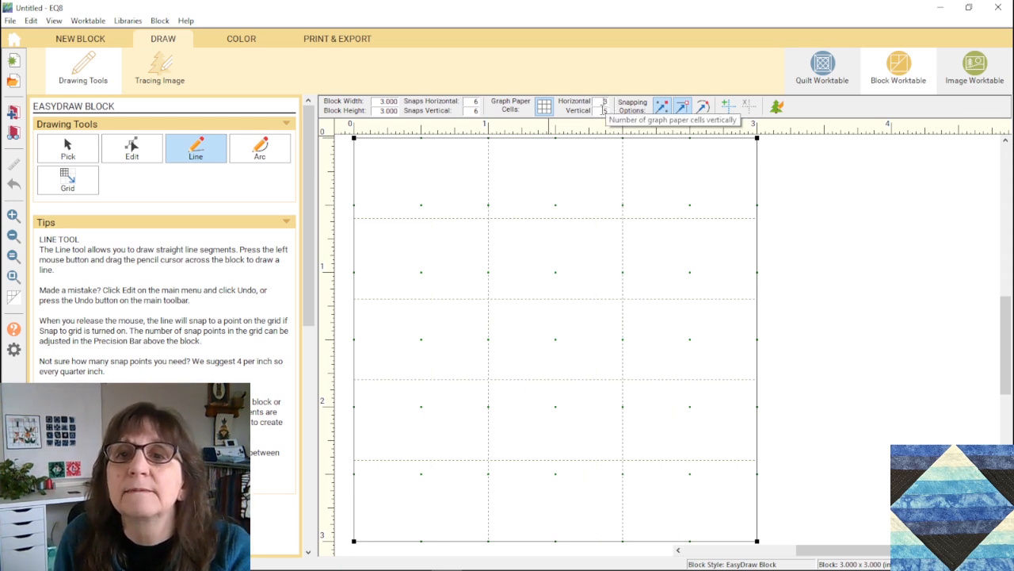
pyautogui.moveTo(601, 111); pyautogui.dragTo(611, 112)
pyautogui.write('3')
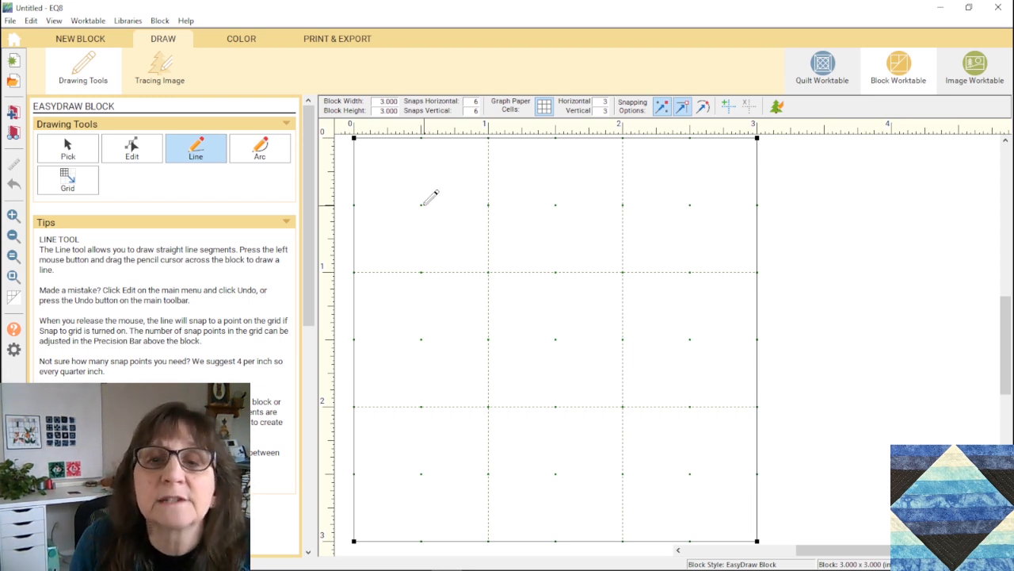
pyautogui.moveTo(422, 205); pyautogui.dragTo(689, 205)
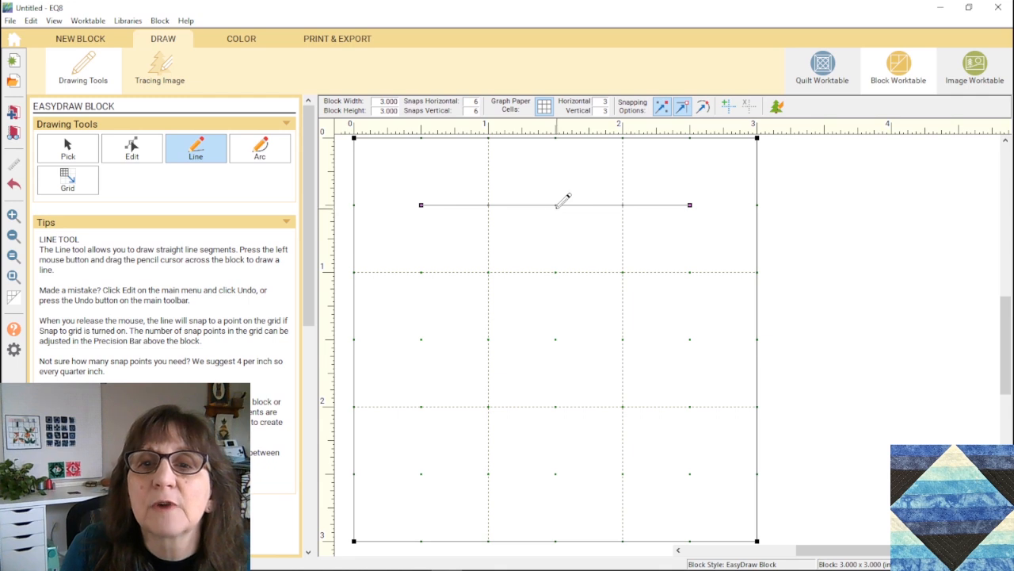
pyautogui.moveTo(557, 205); pyautogui.dragTo(557, 338)
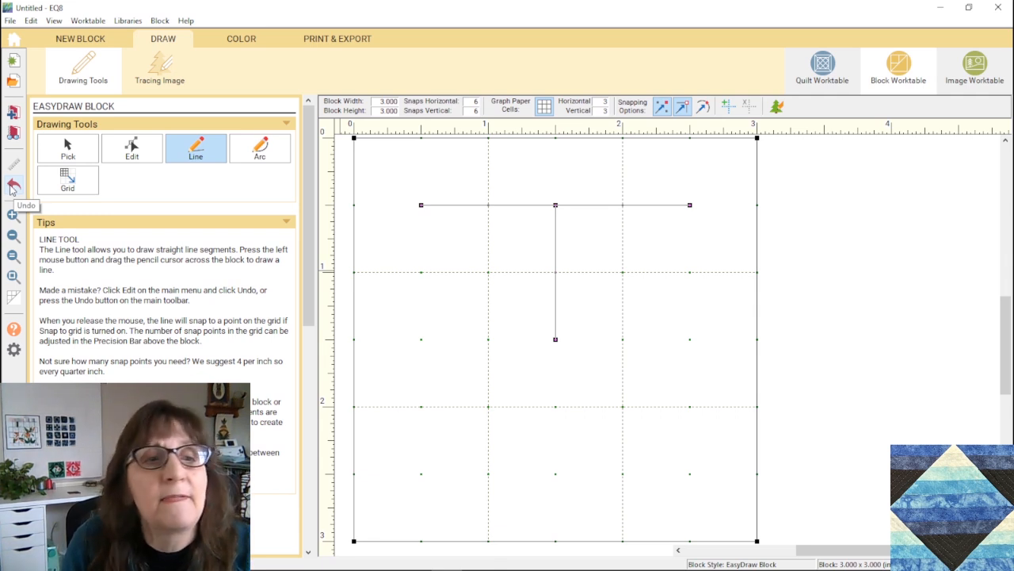
pyautogui.click(14, 187)
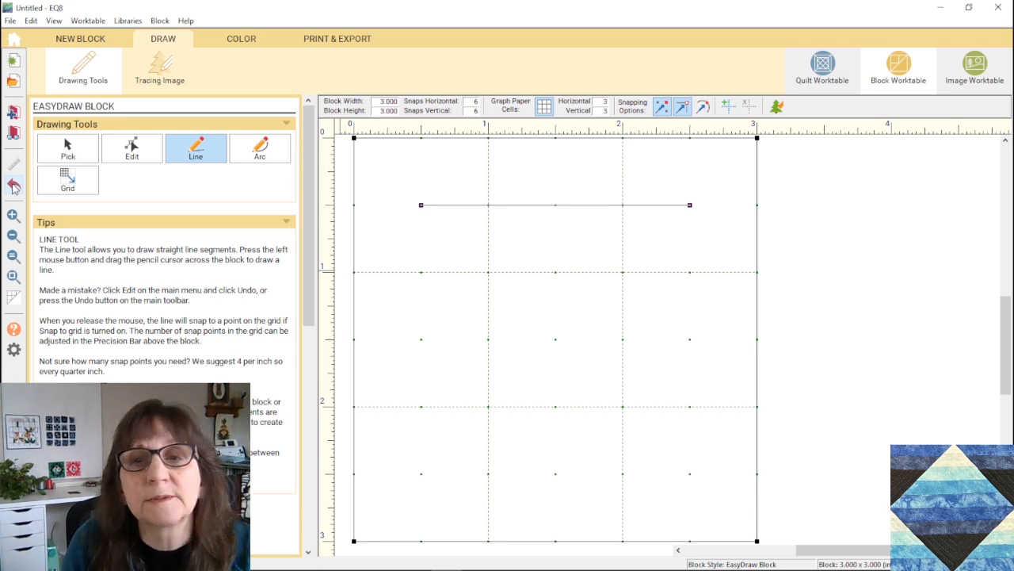
pyautogui.click(13, 187)
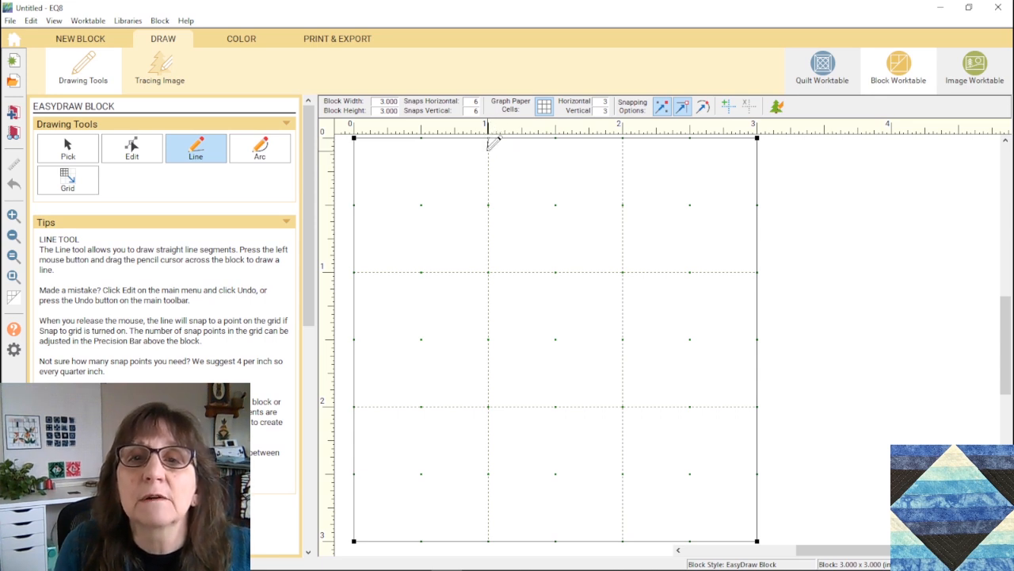
# Draw two full-height vertical lines and two full-width horizontal lines at 1 and 2 inches, forming a nine-square layout.
pyautogui.moveTo(488, 139); pyautogui.dragTo(496, 532)
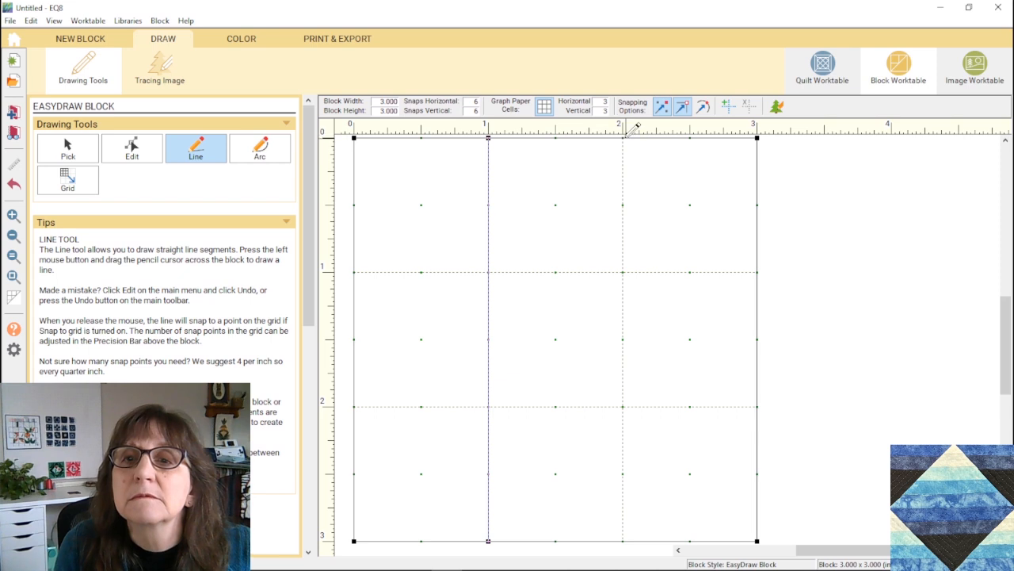
pyautogui.moveTo(623, 138); pyautogui.dragTo(634, 533)
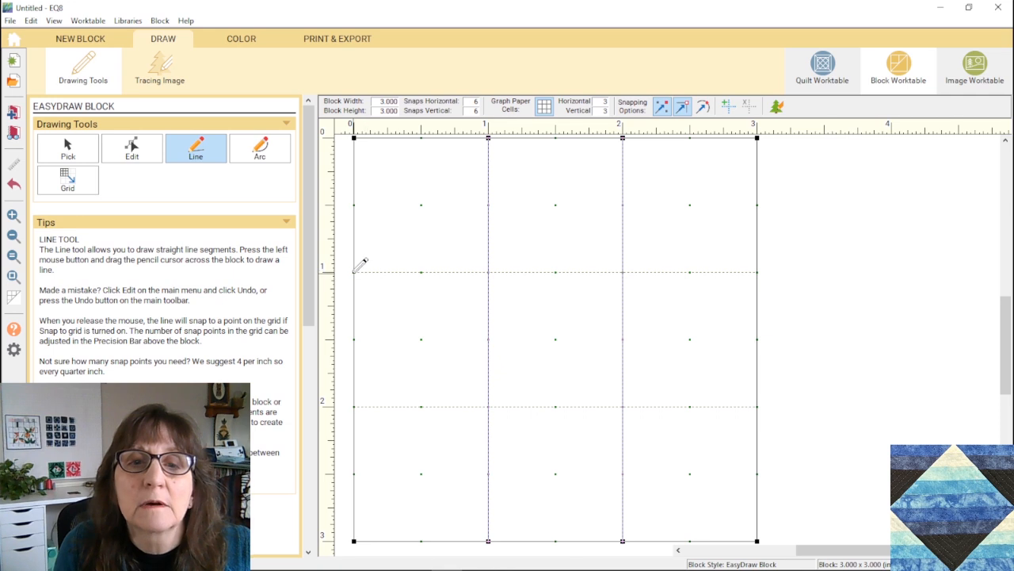
pyautogui.moveTo(354, 272); pyautogui.dragTo(757, 271)
pyautogui.moveTo(354, 407); pyautogui.dragTo(758, 407)
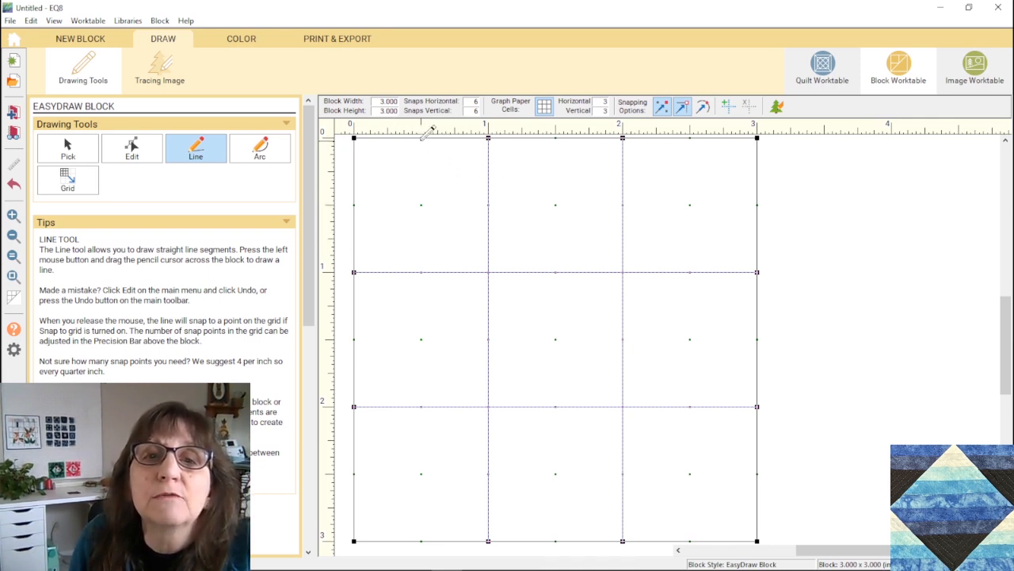
# Divide each of the block's two upper corner squares into four patches with a vertical and a horizontal line.
pyautogui.moveTo(422, 137); pyautogui.dragTo(421, 271)
pyautogui.moveTo(354, 204); pyautogui.dragTo(488, 204)
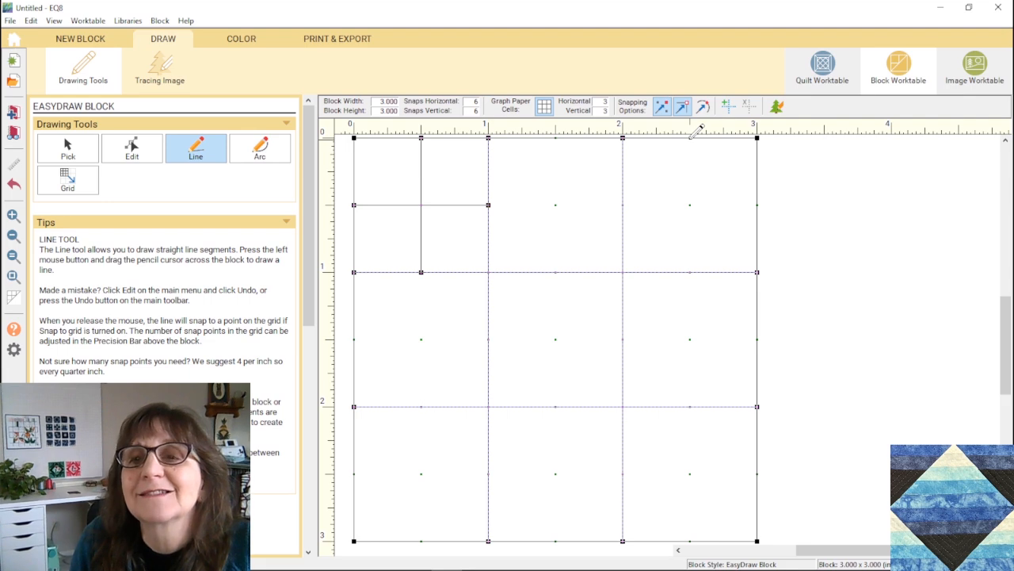
pyautogui.moveTo(690, 138); pyautogui.dragTo(691, 272)
pyautogui.moveTo(622, 204); pyautogui.dragTo(757, 205)
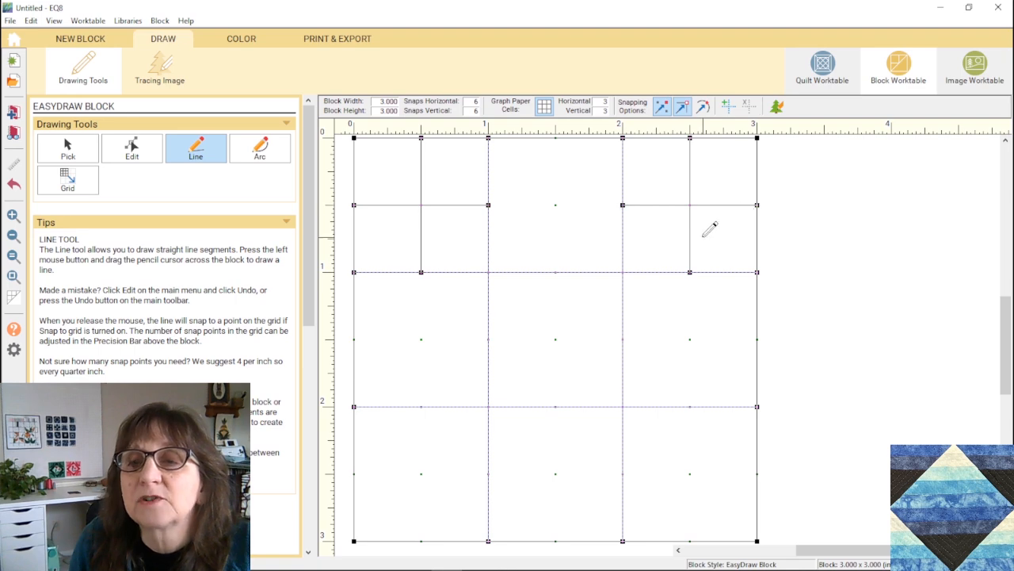
# Divide the center square and both lower corner squares into four patches each with crossing lines.
pyautogui.moveTo(555, 271); pyautogui.dragTo(562, 404)
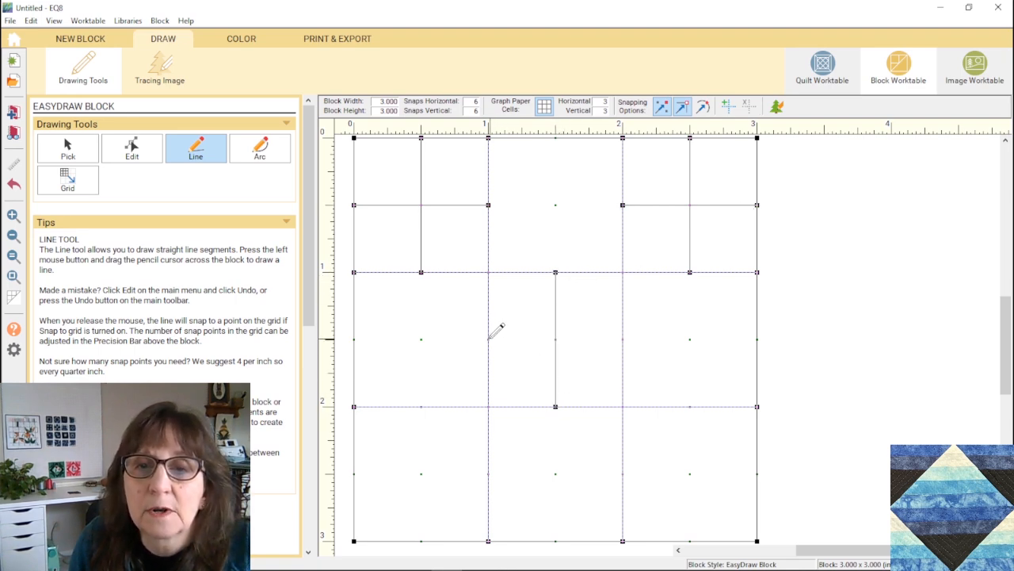
pyautogui.moveTo(489, 338); pyautogui.dragTo(622, 339)
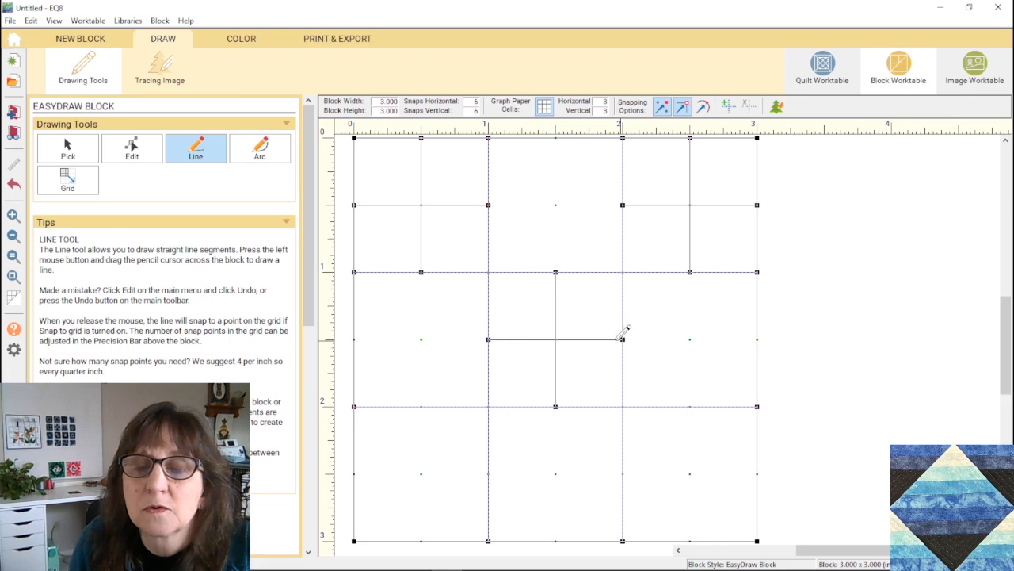
pyautogui.moveTo(421, 406); pyautogui.dragTo(421, 542)
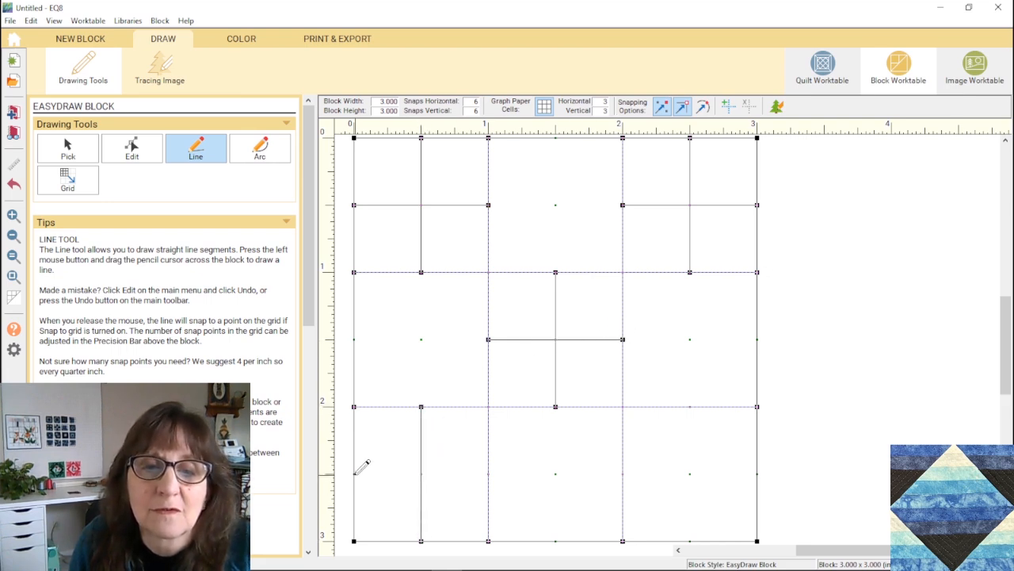
pyautogui.moveTo(354, 474); pyautogui.dragTo(489, 474)
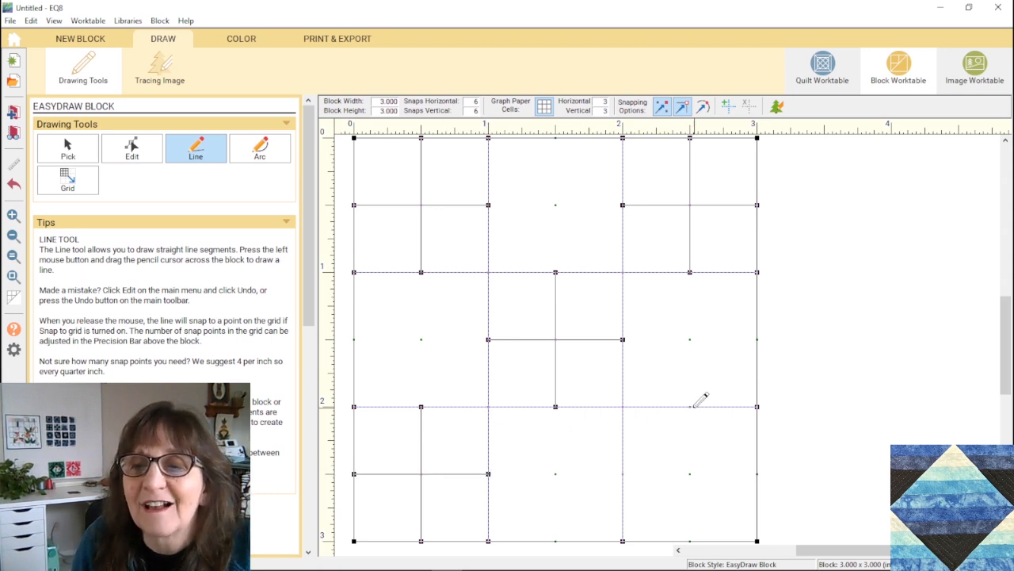
pyautogui.moveTo(691, 406); pyautogui.dragTo(689, 541)
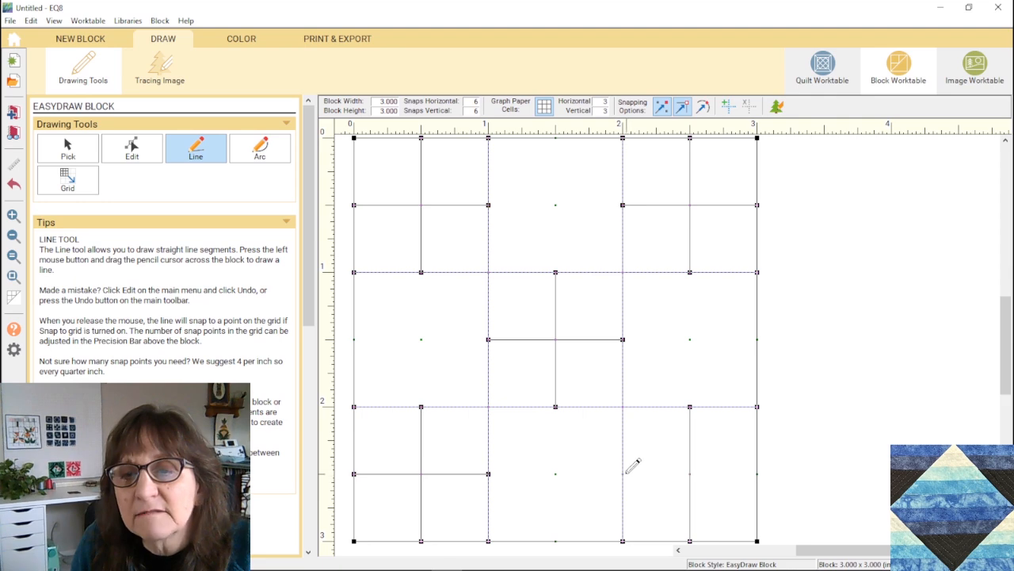
pyautogui.moveTo(625, 474)
pyautogui.mouseDown()
pyautogui.moveTo(748, 461)
pyautogui.moveTo(759, 474)
pyautogui.mouseUp()
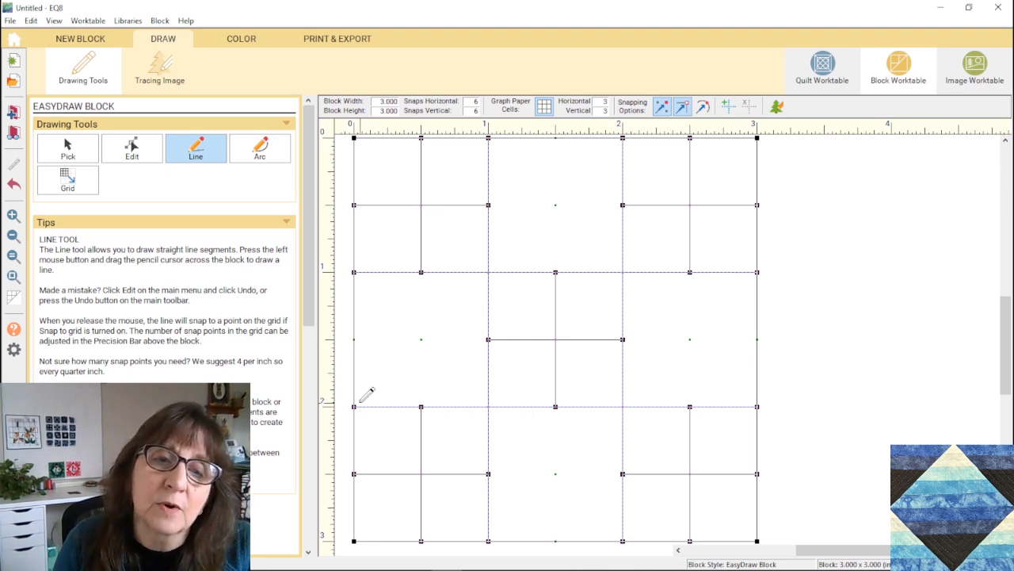
# Draw a diagonal from the block's left edge at 2 inches through the upper-middle square and extend its endpoint to the top edge at 2 inches.
pyautogui.moveTo(354, 405); pyautogui.dragTo(564, 197)
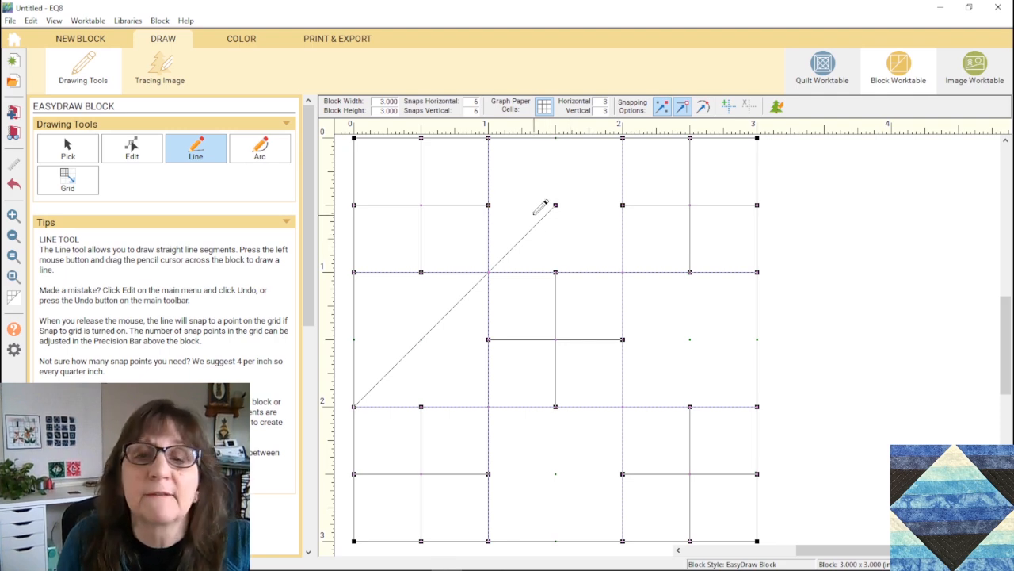
pyautogui.click(13, 186)
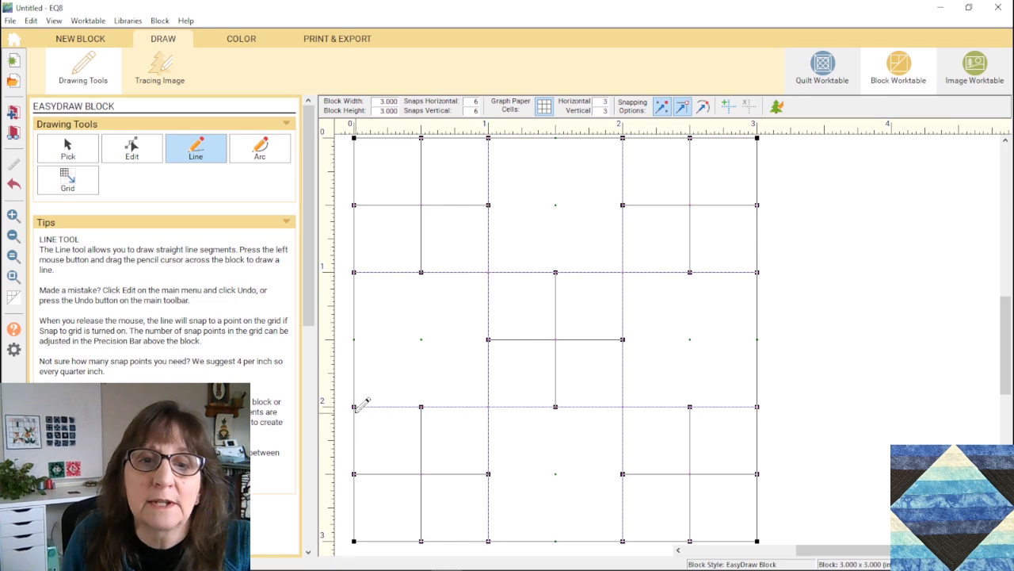
pyautogui.moveTo(354, 406)
pyautogui.mouseDown()
pyautogui.moveTo(434, 336)
pyautogui.moveTo(520, 228)
pyautogui.moveTo(556, 205)
pyautogui.mouseUp()
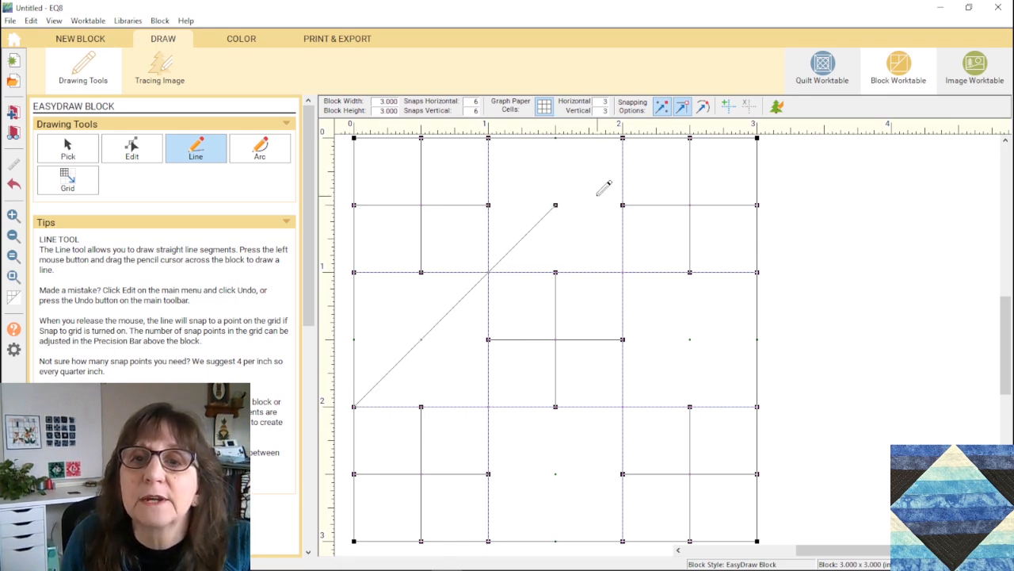
pyautogui.click(133, 150)
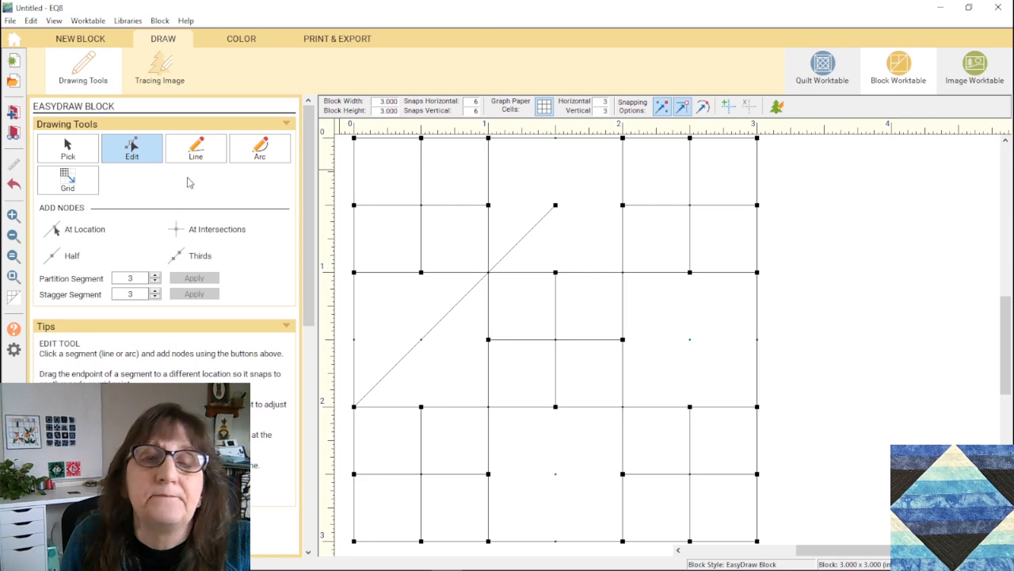
pyautogui.click(523, 236)
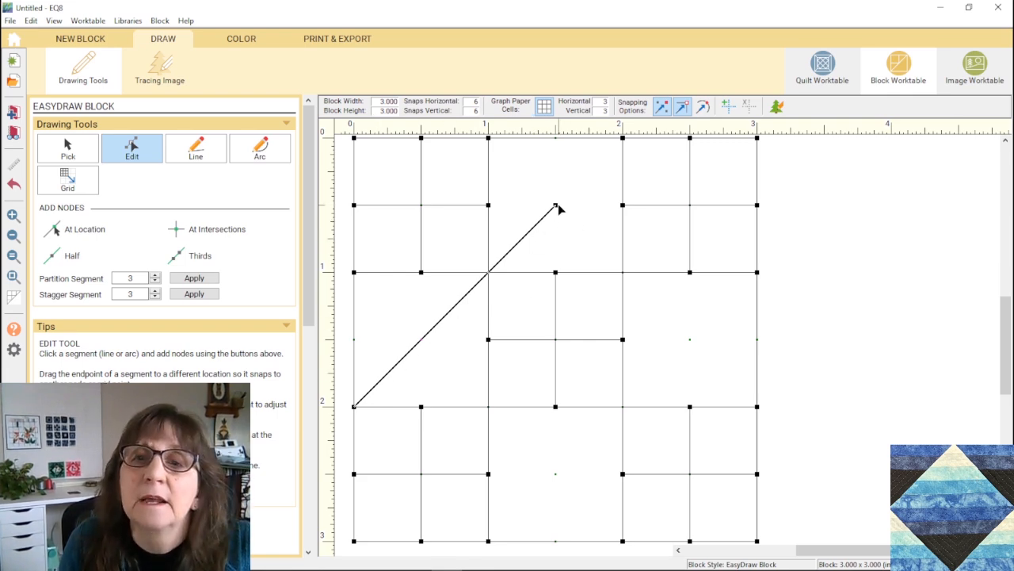
pyautogui.moveTo(556, 207); pyautogui.dragTo(623, 141)
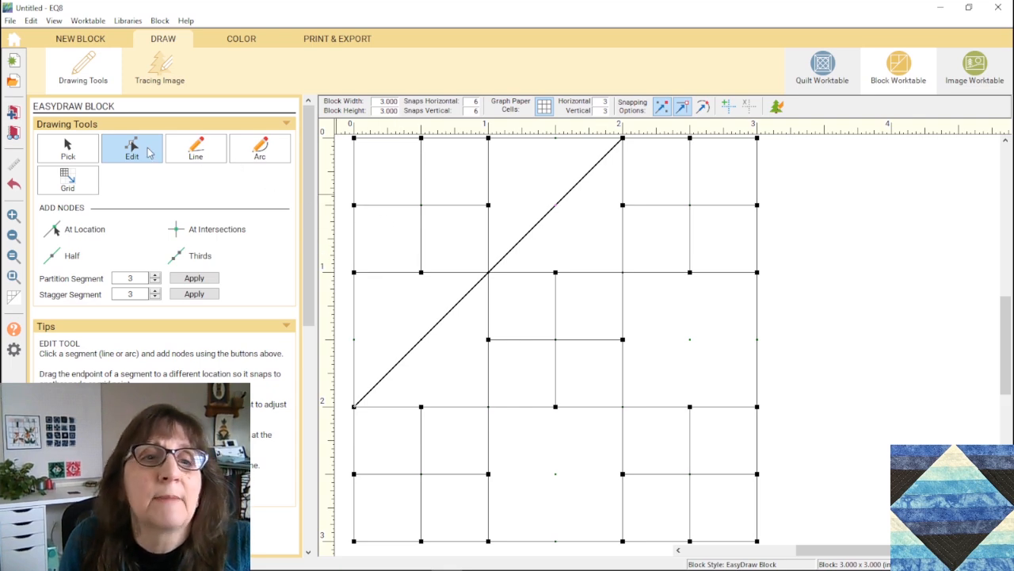
# Draw a parallel diagonal line from the block's bottom edge at 1 inch to its right edge at 1 inch.
pyautogui.click(196, 151)
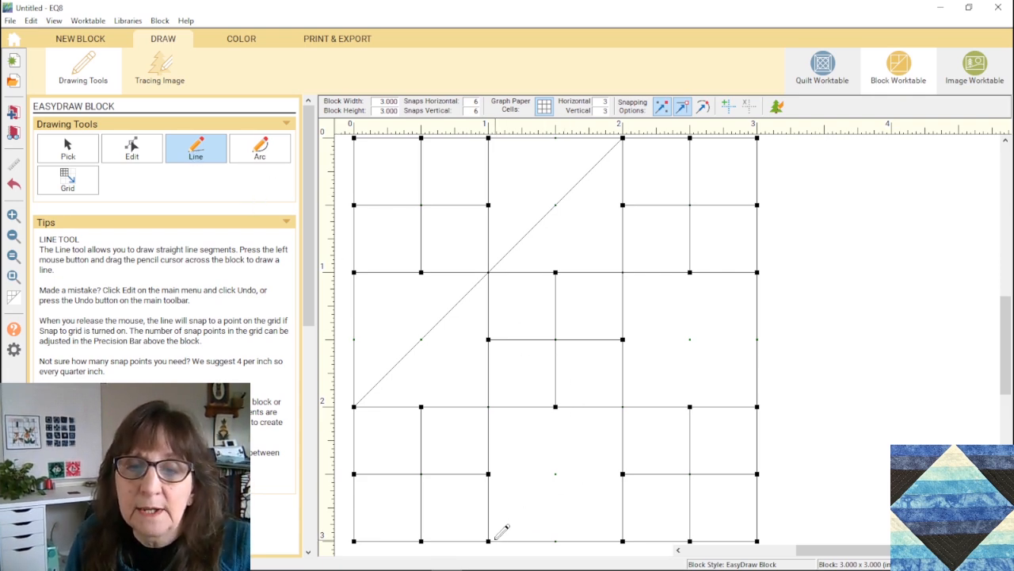
pyautogui.moveTo(489, 541)
pyautogui.mouseDown()
pyautogui.moveTo(538, 507)
pyautogui.moveTo(595, 421)
pyautogui.moveTo(758, 264)
pyautogui.moveTo(757, 272)
pyautogui.mouseUp()
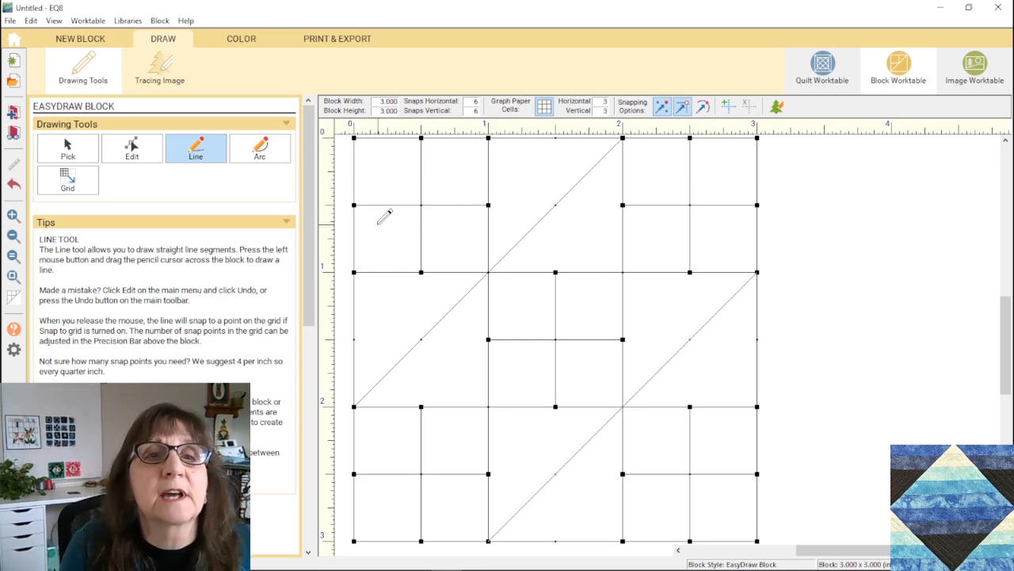
# Choose a solid crimson red and paint the six small squares running diagonally from the block's upper-left corner to its lower-right corner.
pyautogui.click(241, 39)
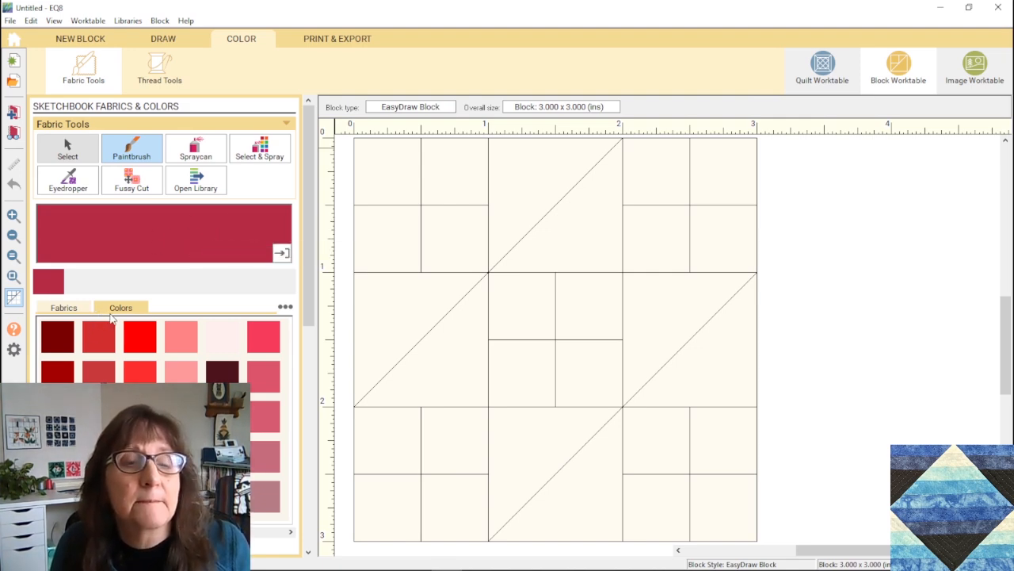
pyautogui.click(64, 308)
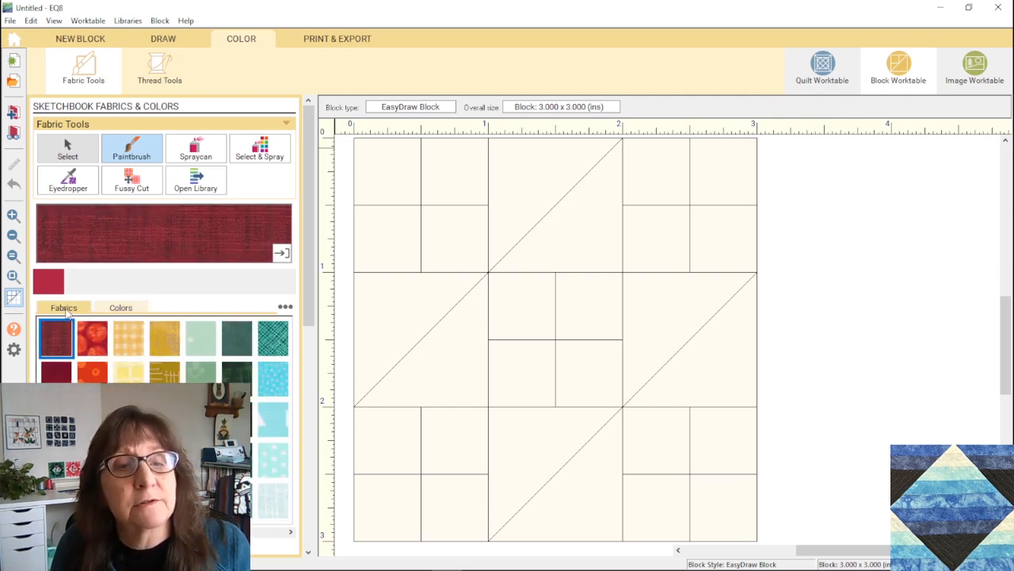
pyautogui.click(113, 309)
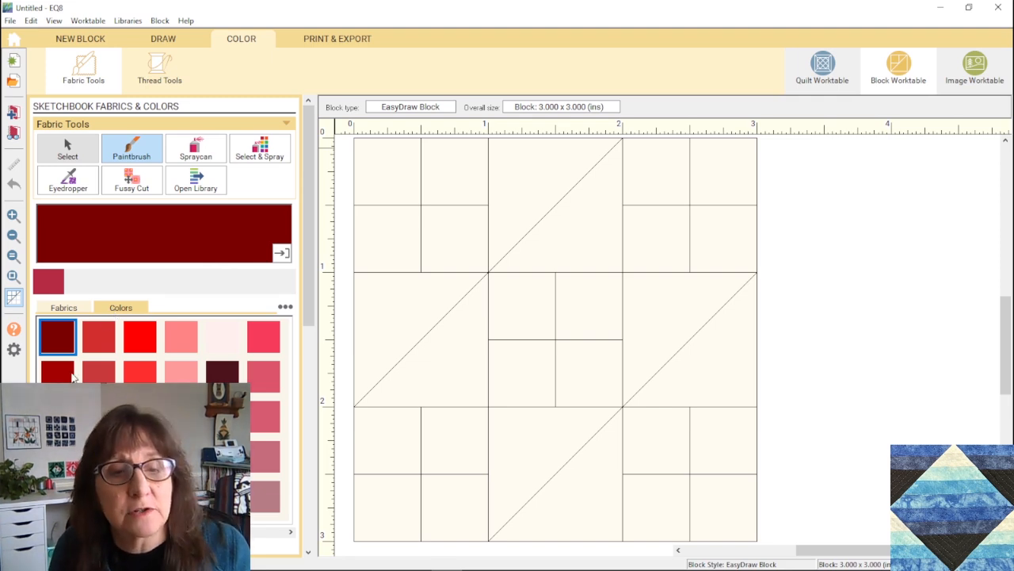
pyautogui.click(47, 281)
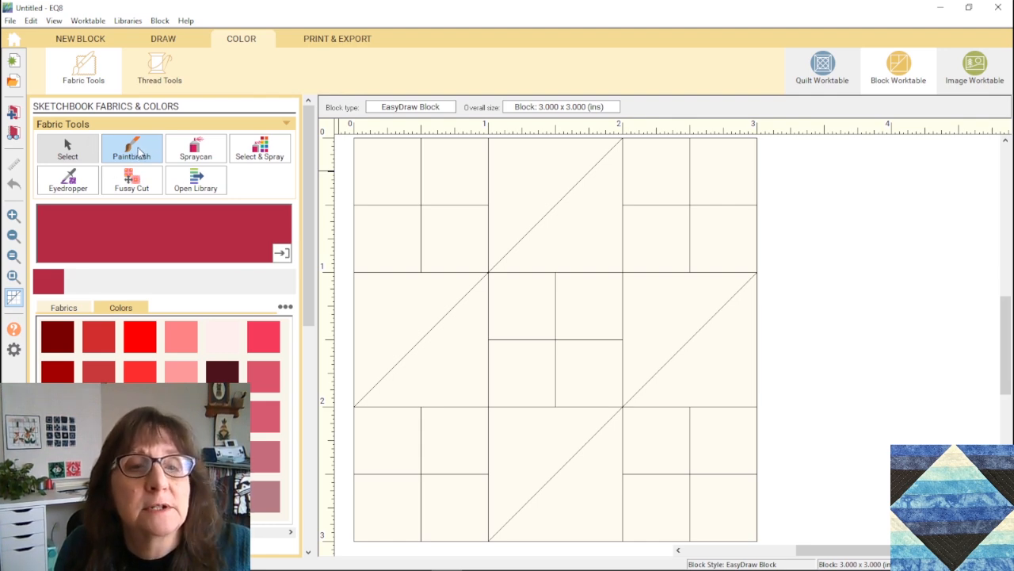
pyautogui.click(395, 164)
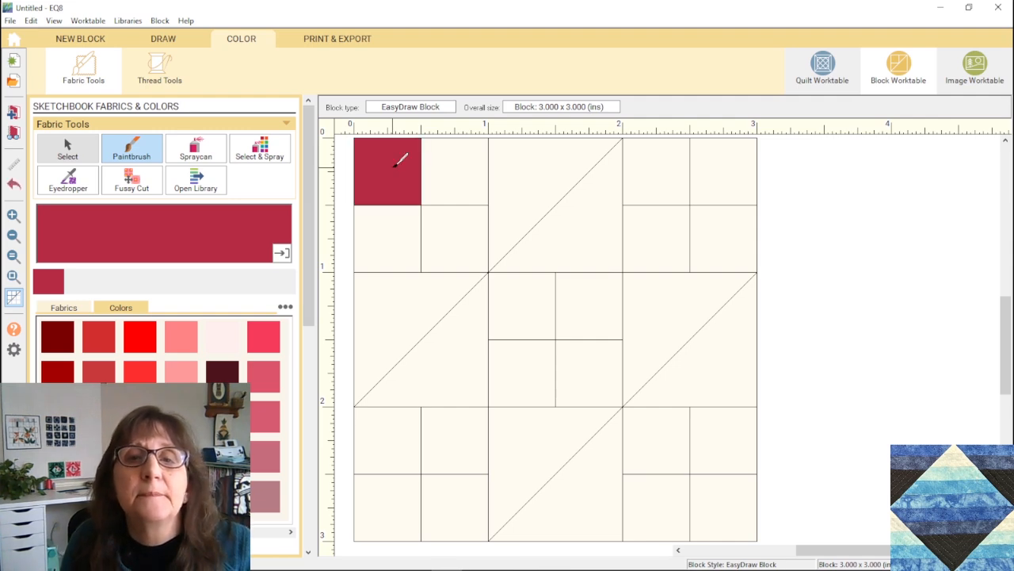
pyautogui.click(447, 230)
pyautogui.click(546, 290)
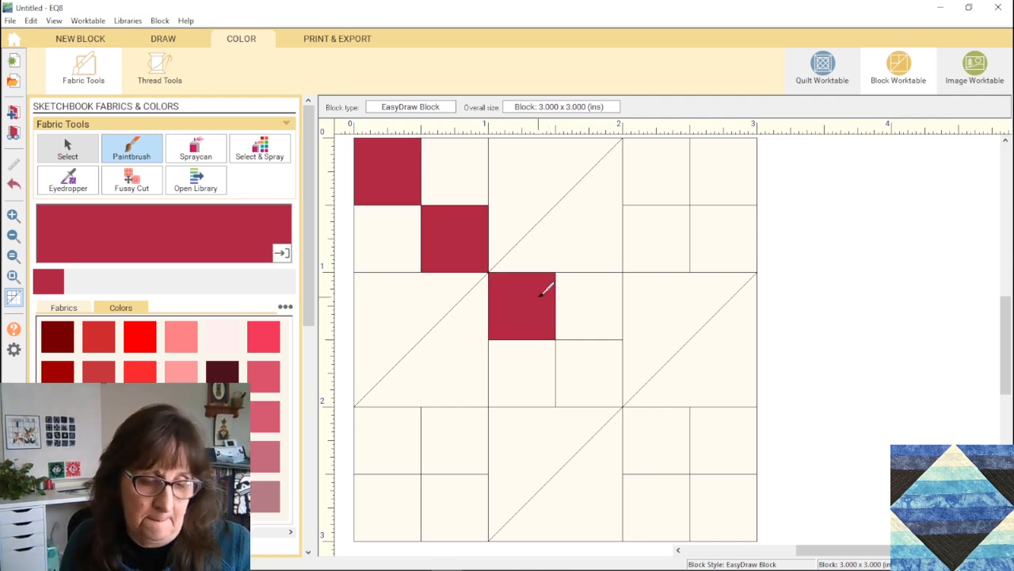
pyautogui.click(585, 377)
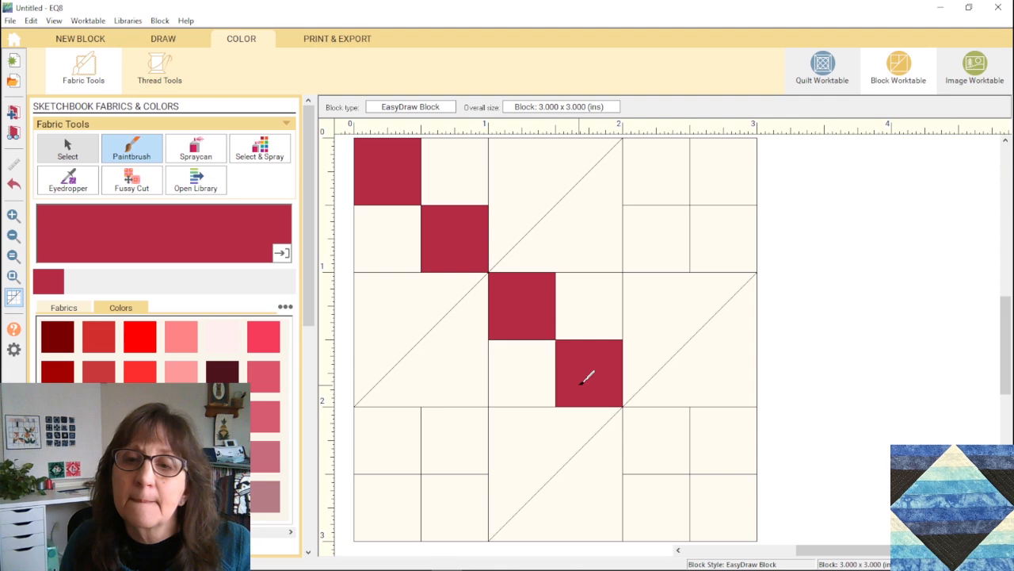
pyautogui.click(651, 432)
pyautogui.click(723, 499)
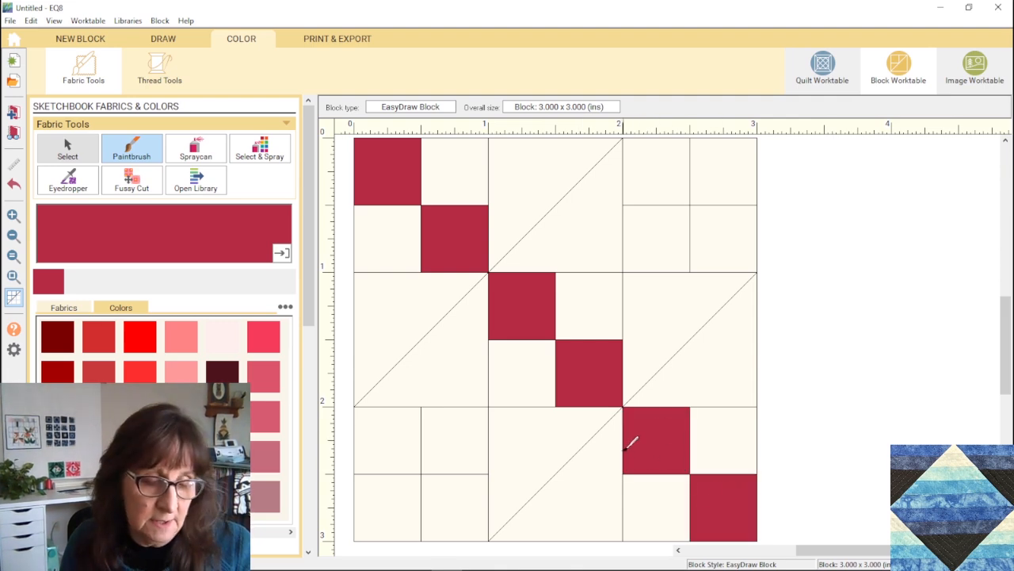
# Paint crimson the inner triangle of each diagonal unit and two opposite squares in the upper-right and lower-left four-patches.
pyautogui.click(420, 377)
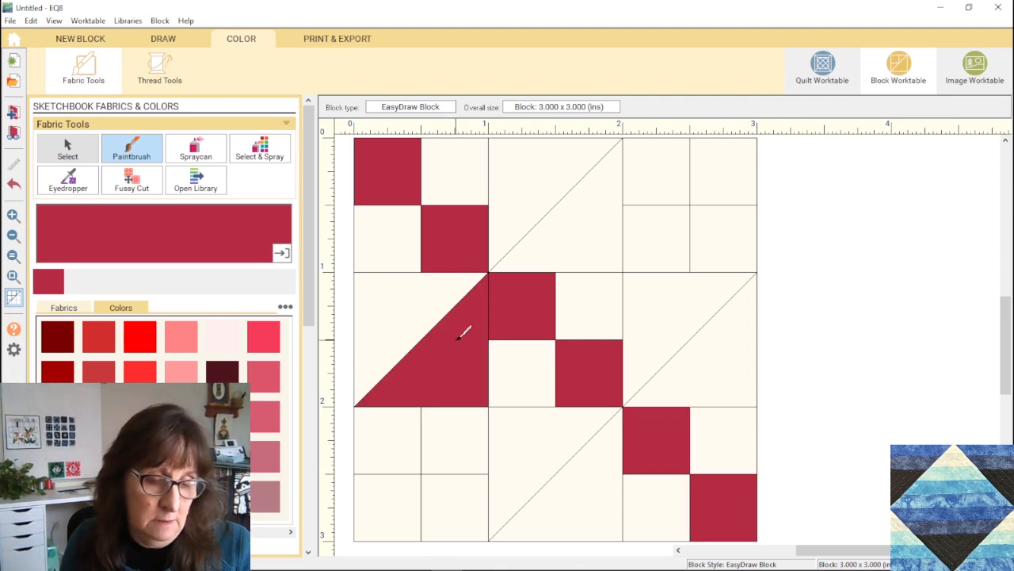
pyautogui.click(584, 224)
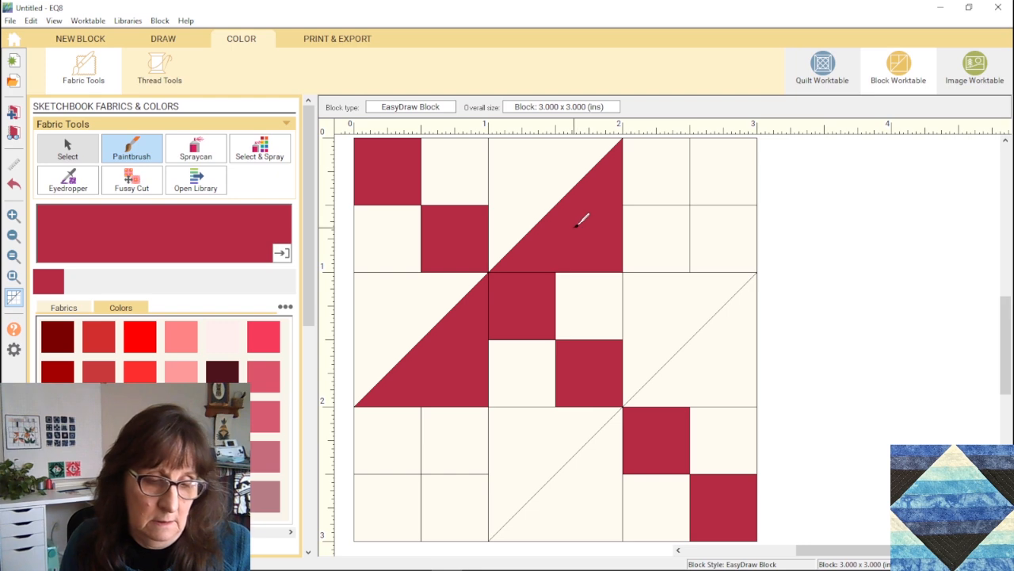
pyautogui.click(670, 163)
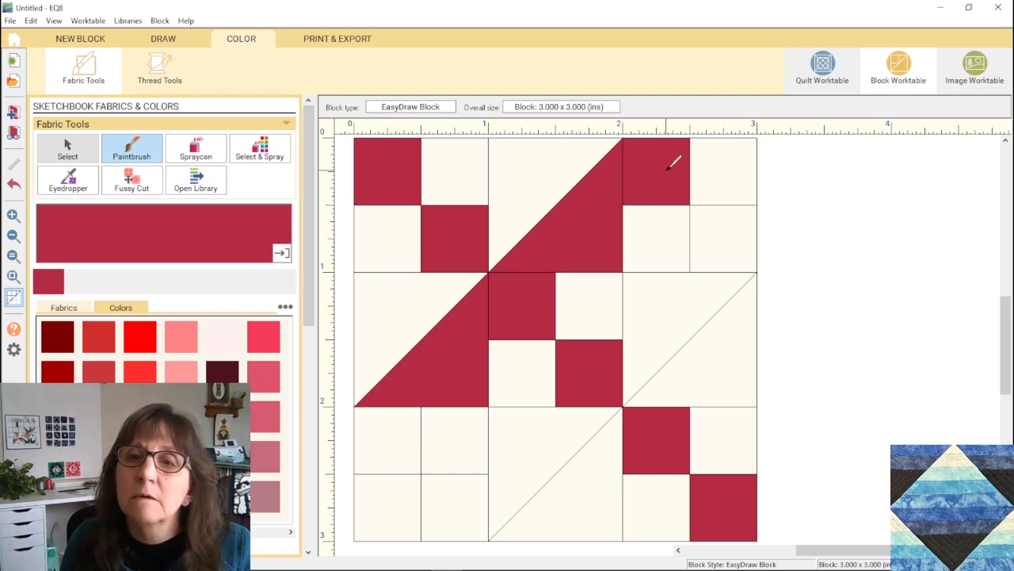
pyautogui.click(724, 230)
pyautogui.click(670, 318)
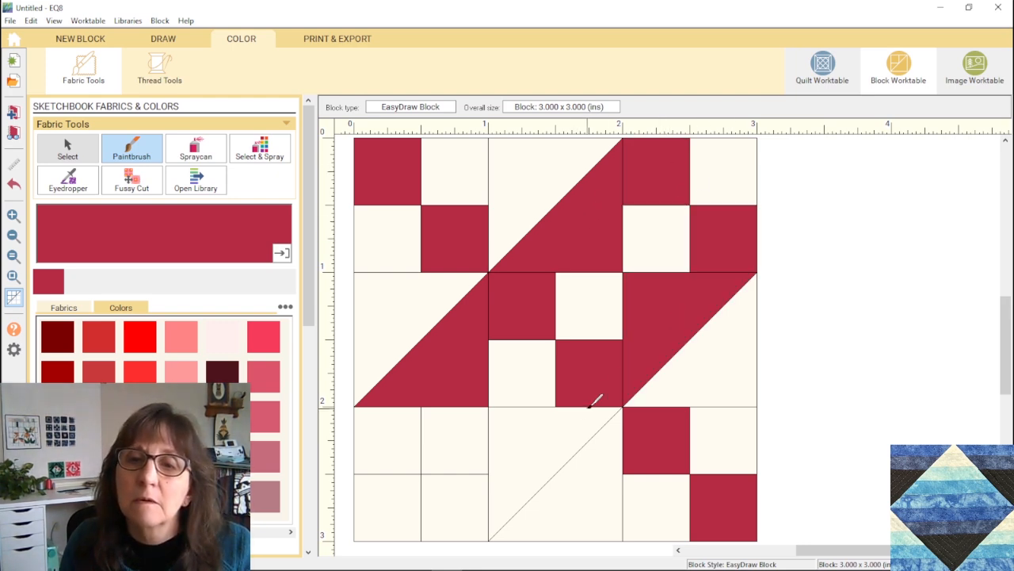
pyautogui.click(564, 433)
pyautogui.click(449, 483)
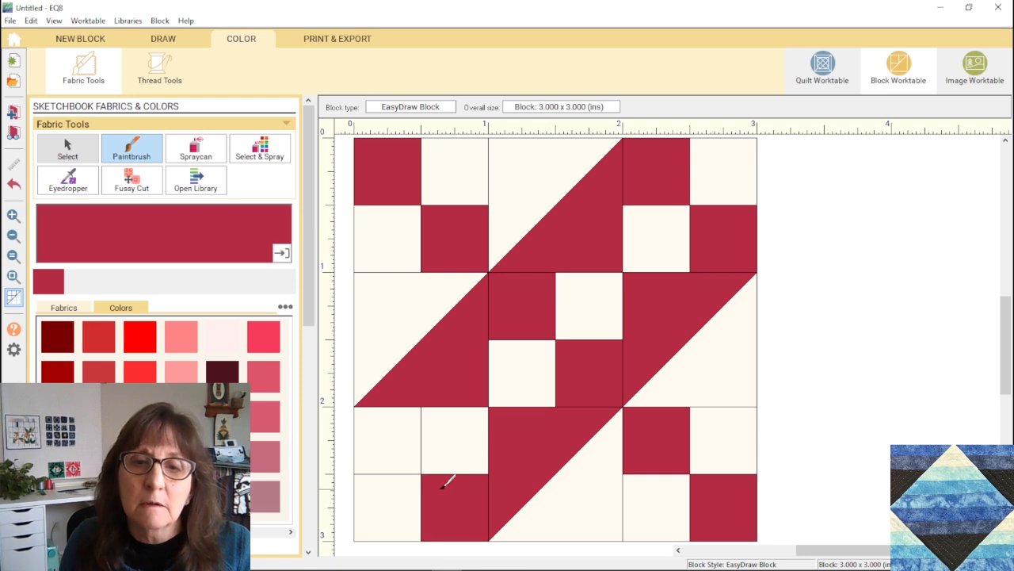
pyautogui.click(384, 435)
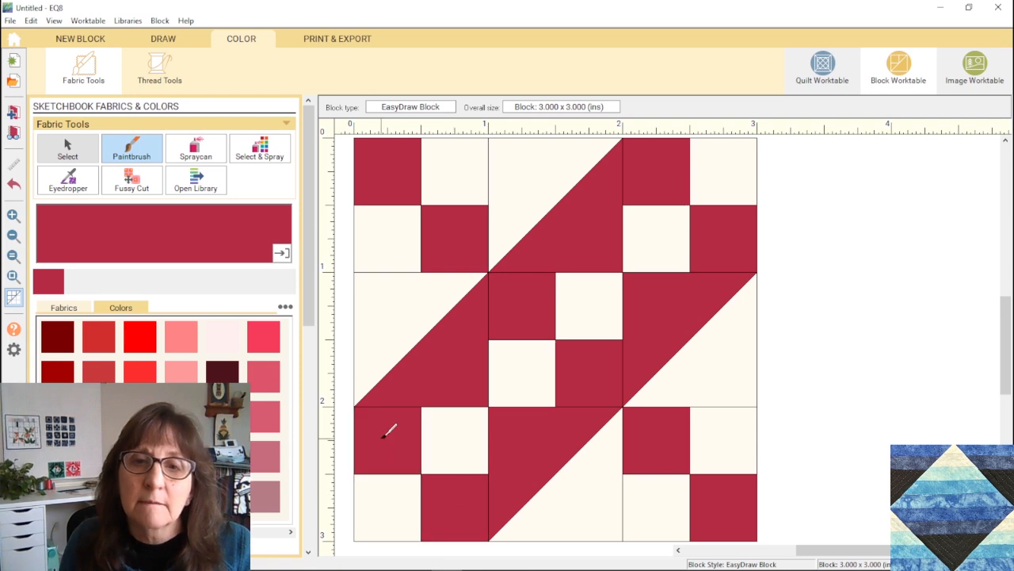
# Choose a light aqua solid and fill the remaining patches of both upper four-patches plus the upper-middle and left-middle outer triangles.
pyautogui.click(290, 532)
pyautogui.click(290, 533)
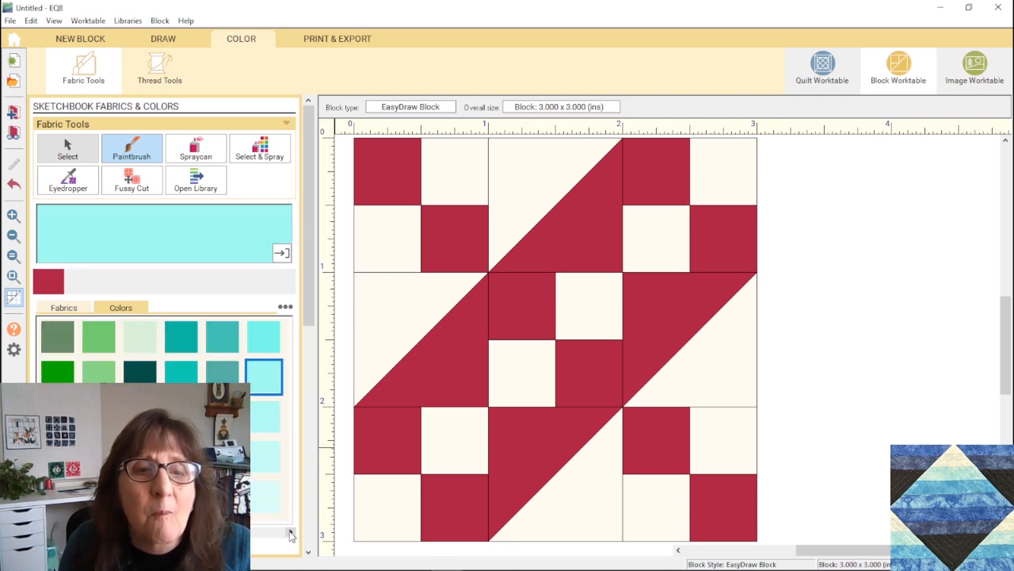
pyautogui.click(290, 533)
pyautogui.click(290, 533)
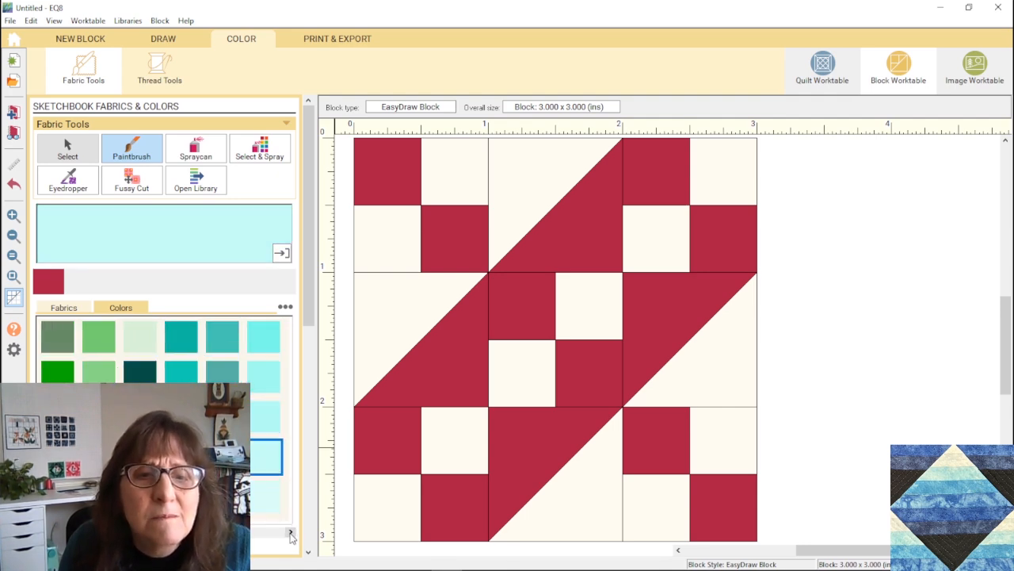
pyautogui.click(289, 532)
pyautogui.click(271, 386)
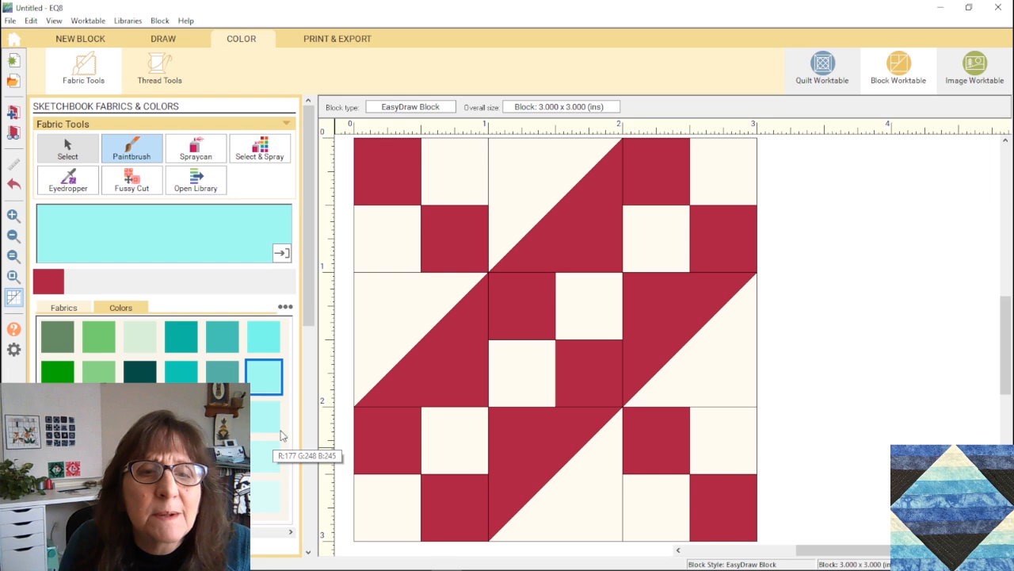
pyautogui.click(457, 167)
pyautogui.click(408, 216)
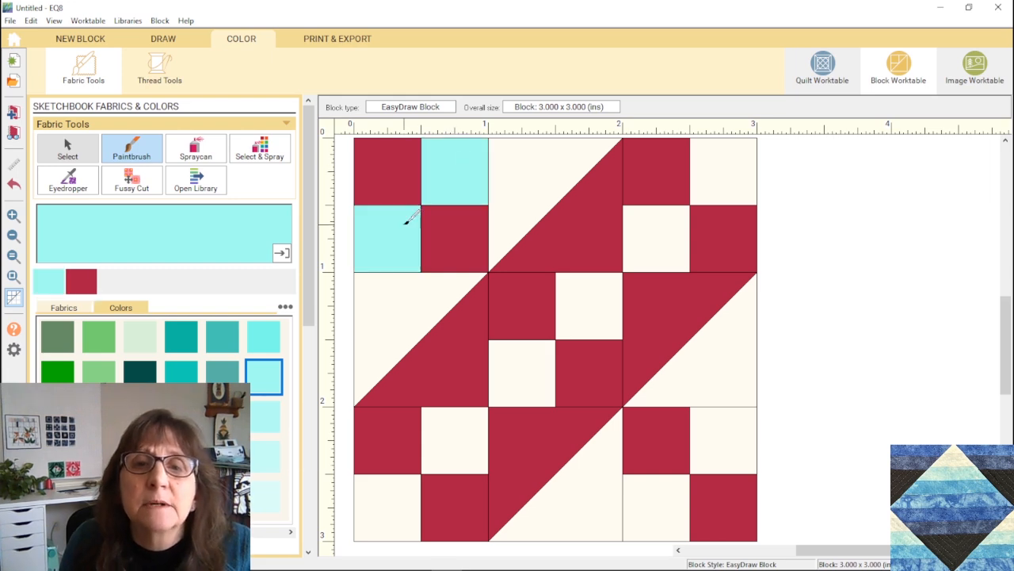
pyautogui.click(393, 314)
pyautogui.click(520, 191)
pyautogui.click(729, 168)
pyautogui.click(668, 223)
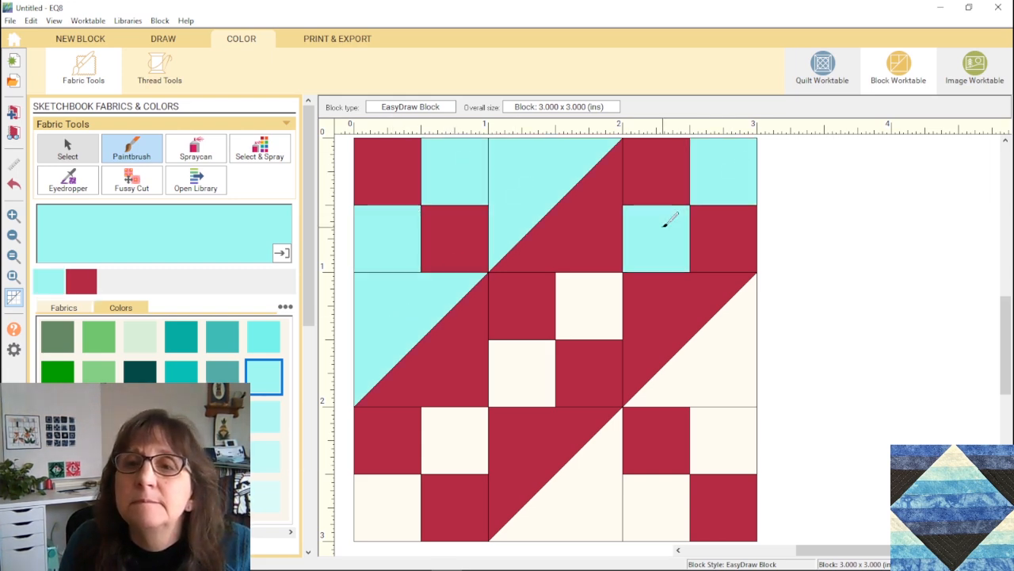
# Fill with light aqua the remaining squares of the center and both lower four-patches, and the bottom-middle and right-middle outer triangles.
pyautogui.click(588, 308)
pyautogui.click(530, 365)
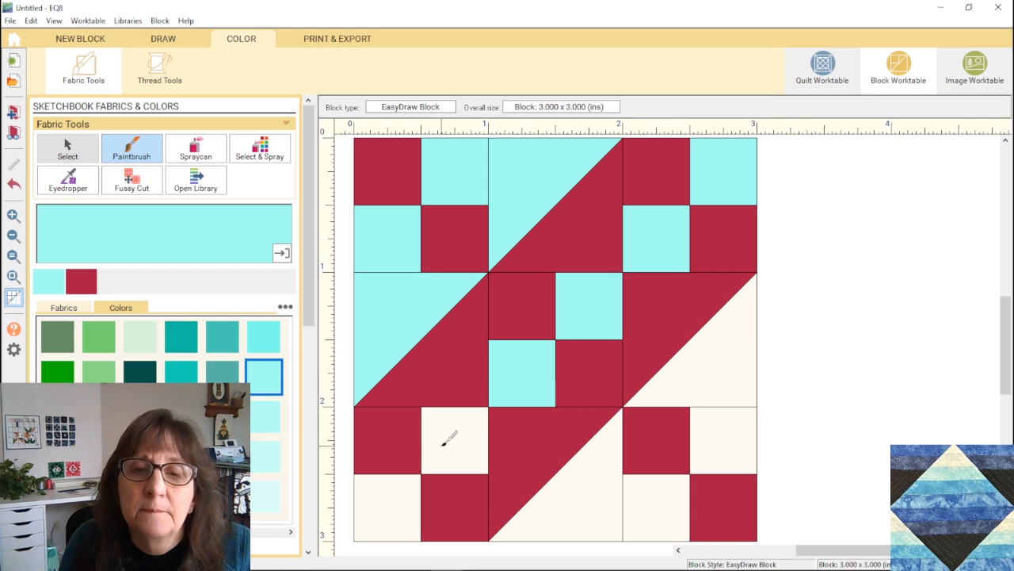
pyautogui.click(446, 438)
pyautogui.click(401, 495)
pyautogui.click(559, 507)
pyautogui.click(632, 500)
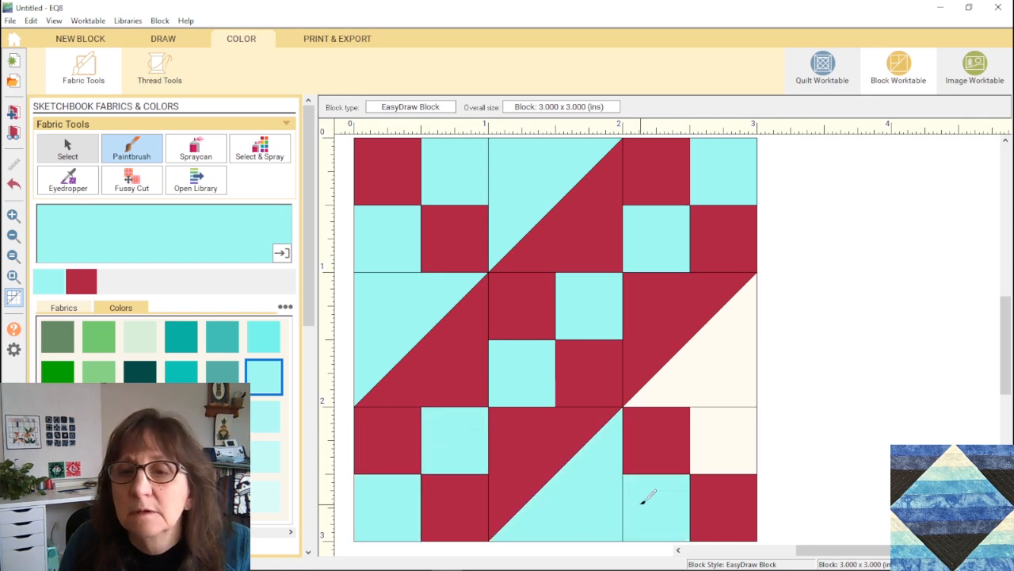
pyautogui.click(705, 455)
pyautogui.click(722, 359)
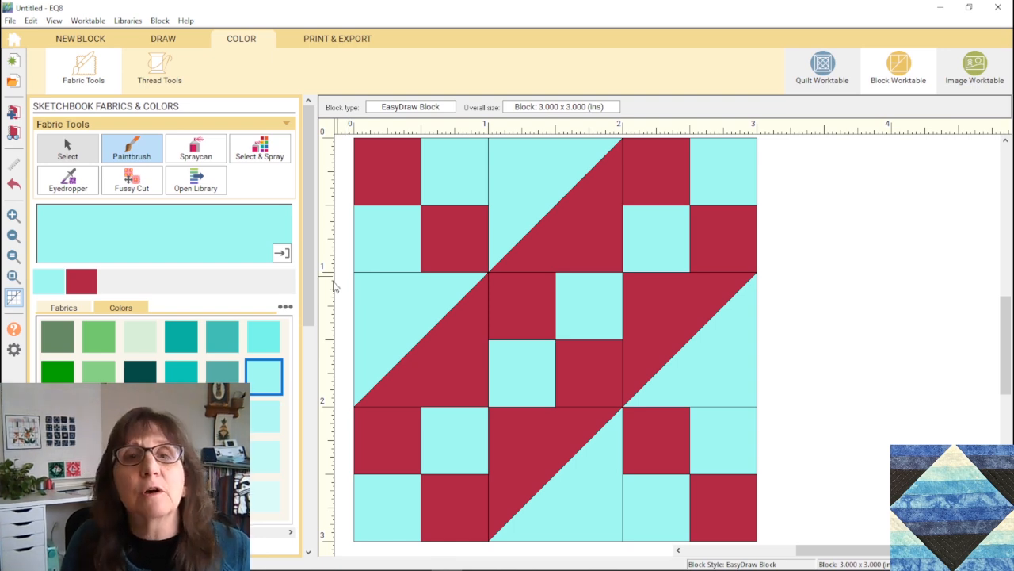
# Open the template printing options for the block and change its name to Jacob's Ladder.
pyautogui.click(334, 41)
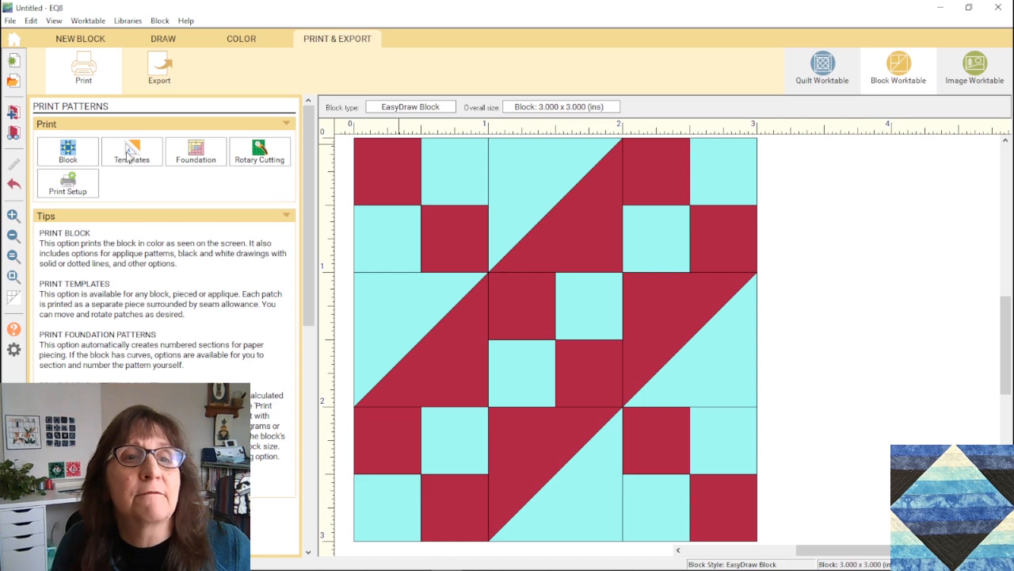
pyautogui.click(125, 153)
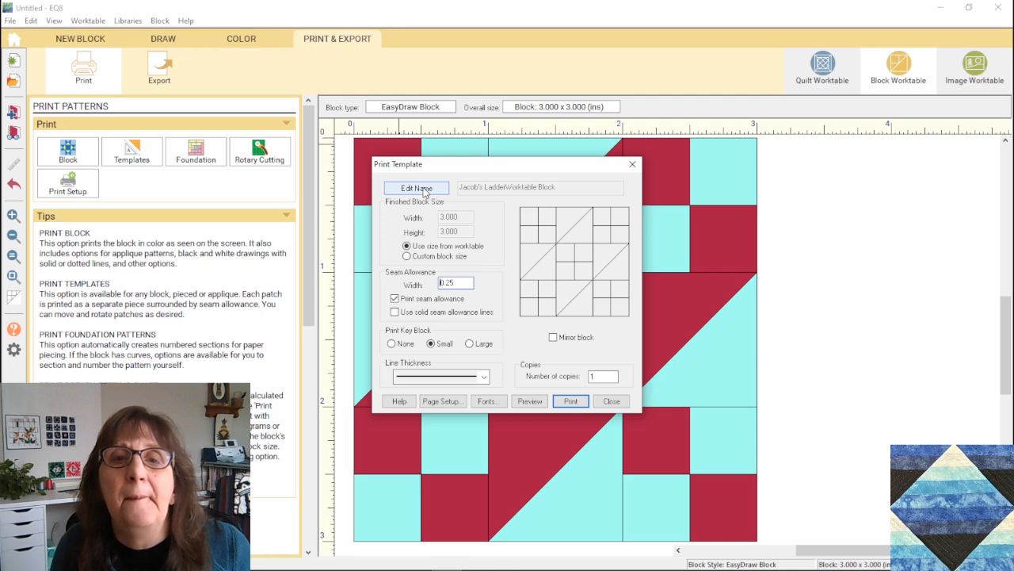
pyautogui.click(426, 188)
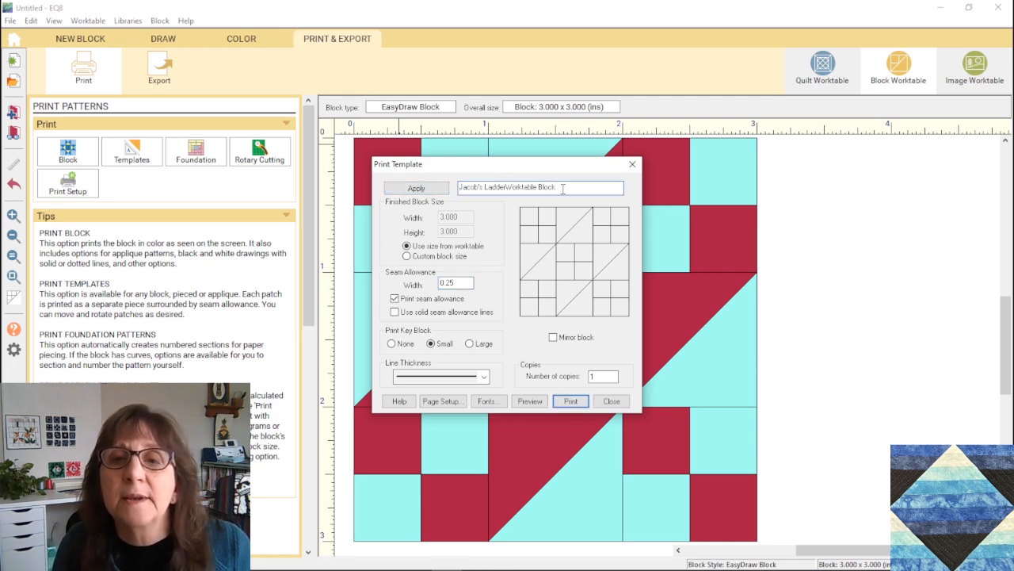
pyautogui.press('BackSpace')
pyautogui.press('BackSpace')
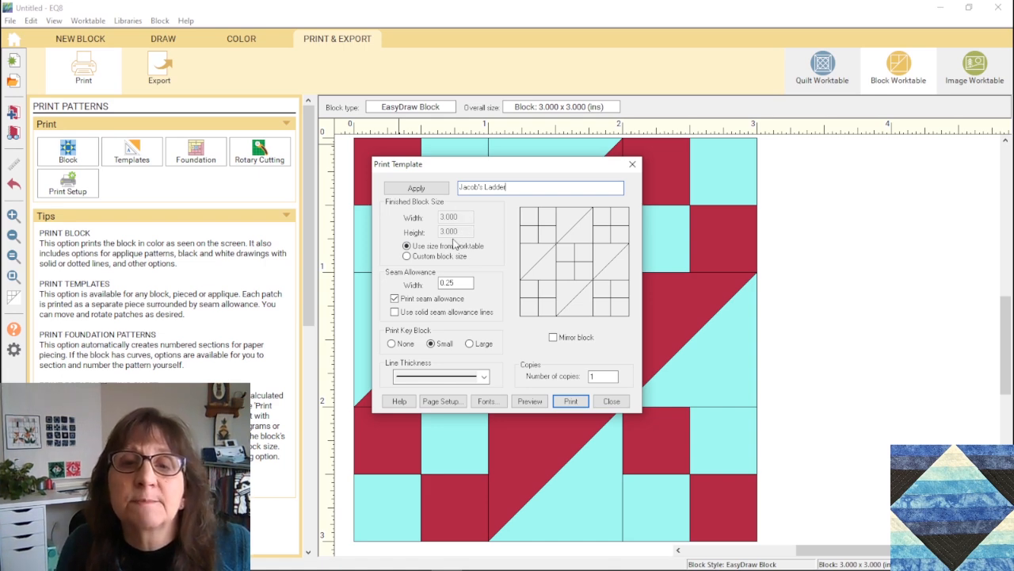
# Try the custom block size option, return to the worktable size, and preview the block's printable templates.
pyautogui.click(406, 257)
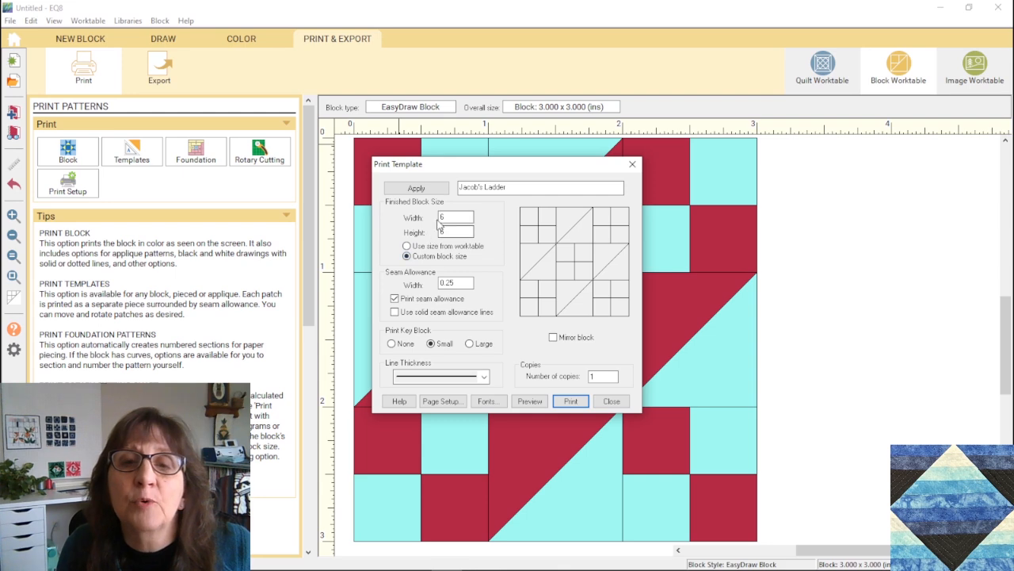
pyautogui.click(406, 247)
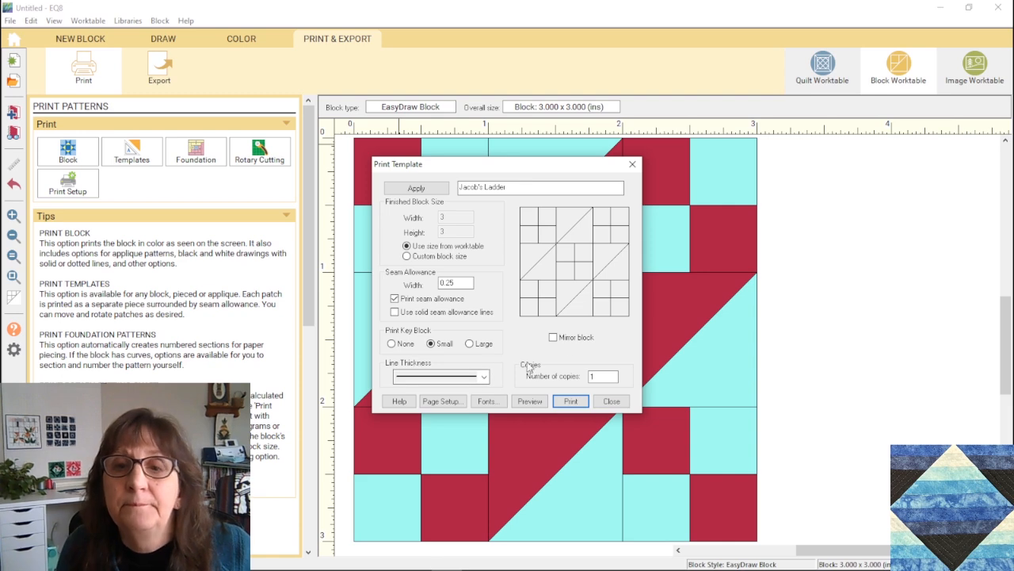
pyautogui.click(593, 376)
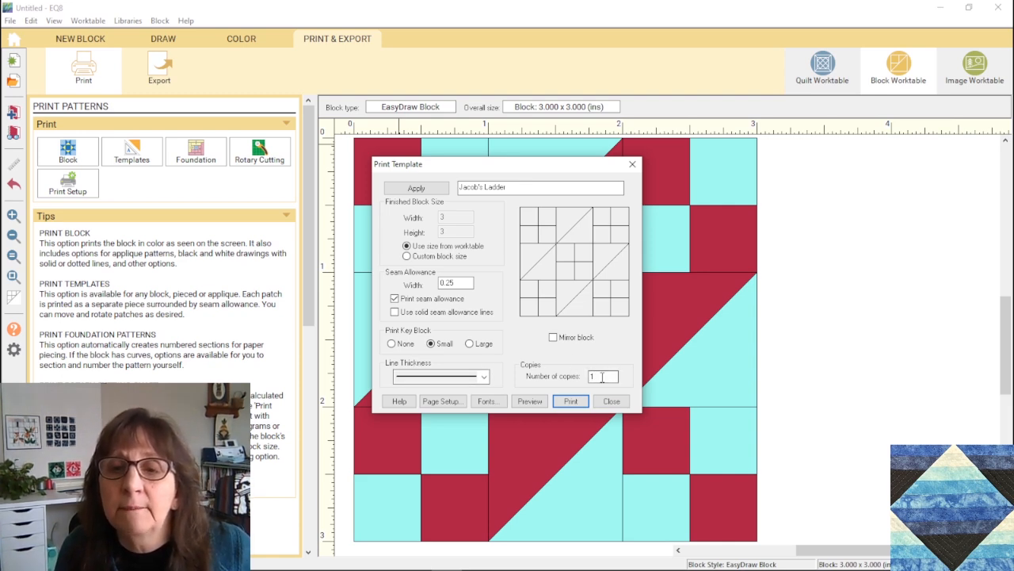
pyautogui.click(529, 401)
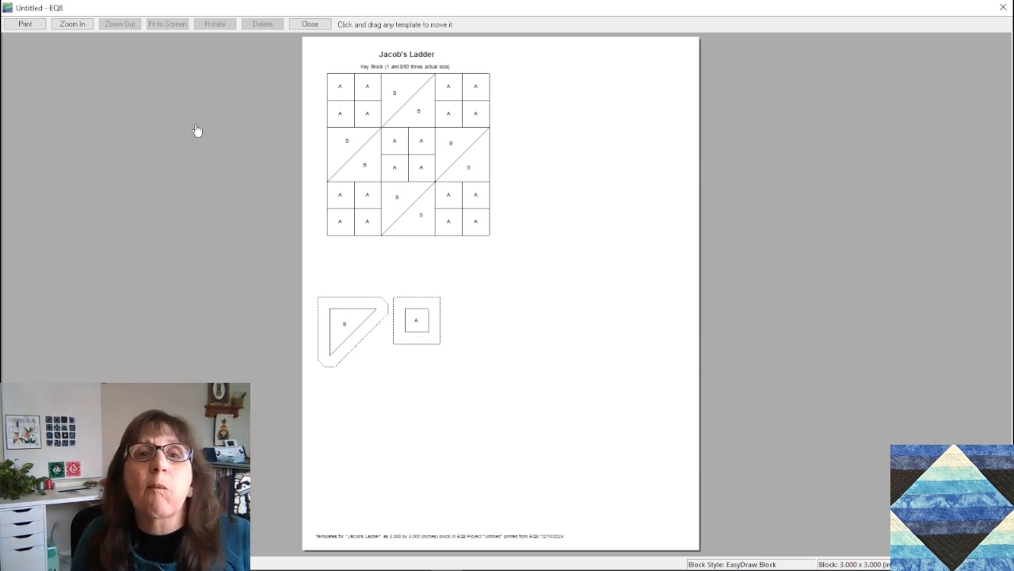
pyautogui.click(310, 24)
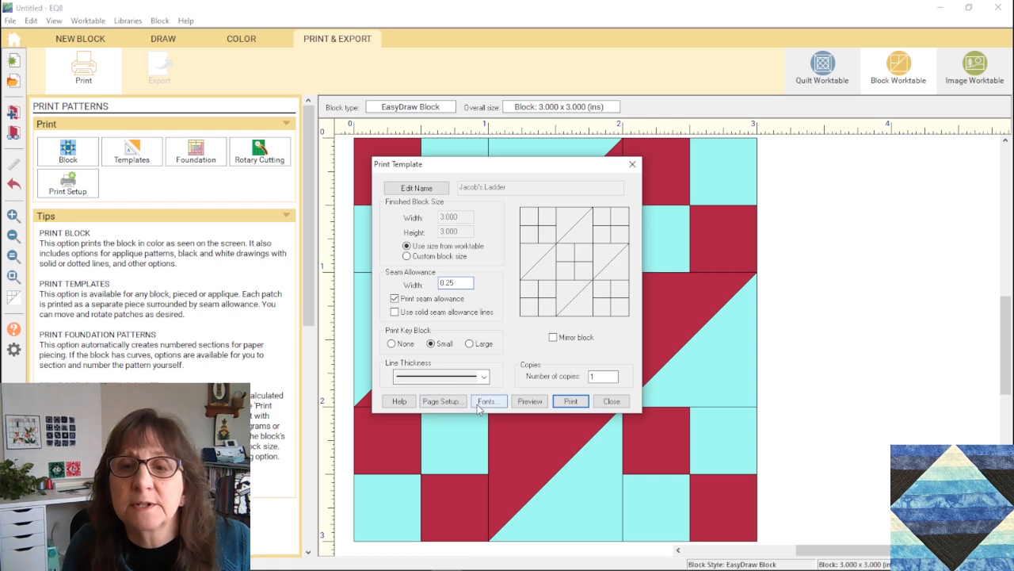
pyautogui.click(612, 401)
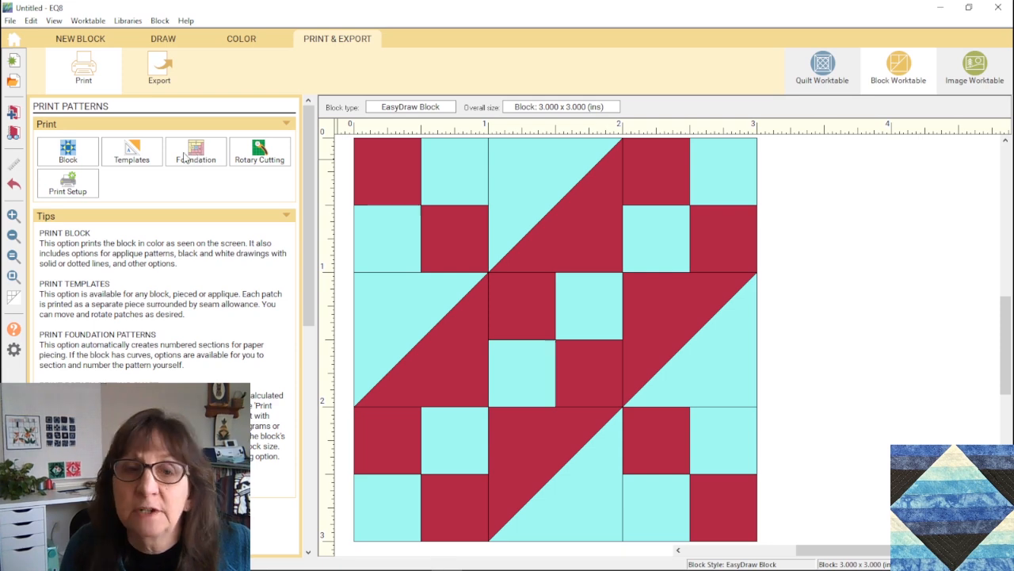
# Open the foundation pattern printing options for the block and review the suggested patch numbering and piecing sections.
pyautogui.click(205, 155)
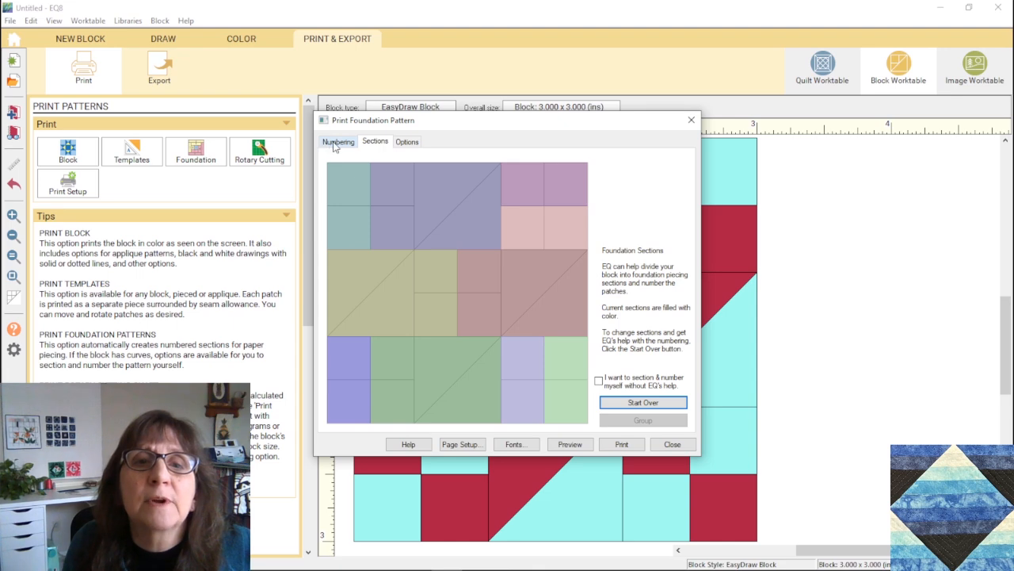
pyautogui.click(336, 142)
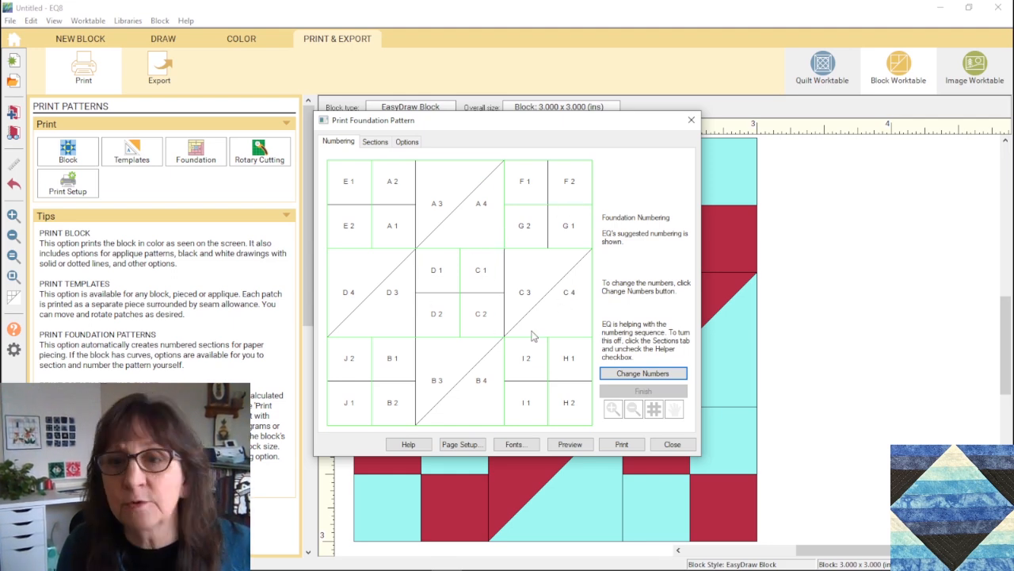
pyautogui.click(646, 378)
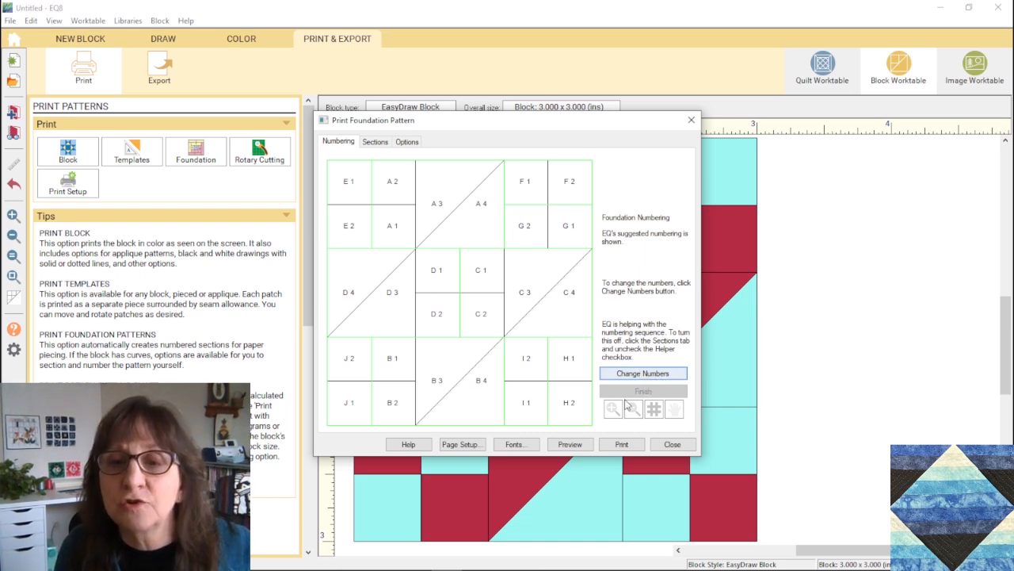
pyautogui.click(375, 143)
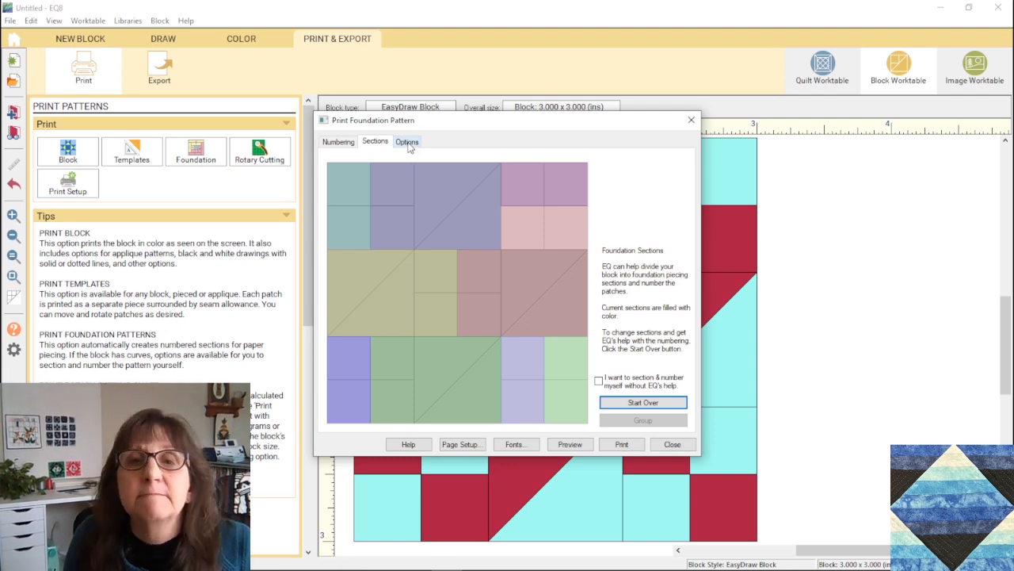
# Set the foundation pattern style to grayscale fill without mirroring, and preview the printed page.
pyautogui.click(408, 142)
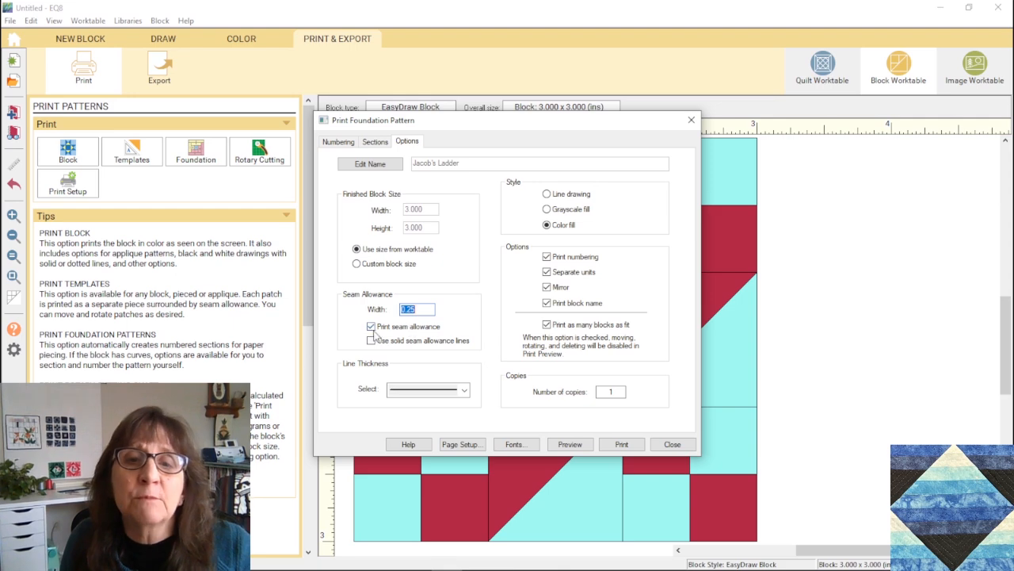
pyautogui.click(550, 196)
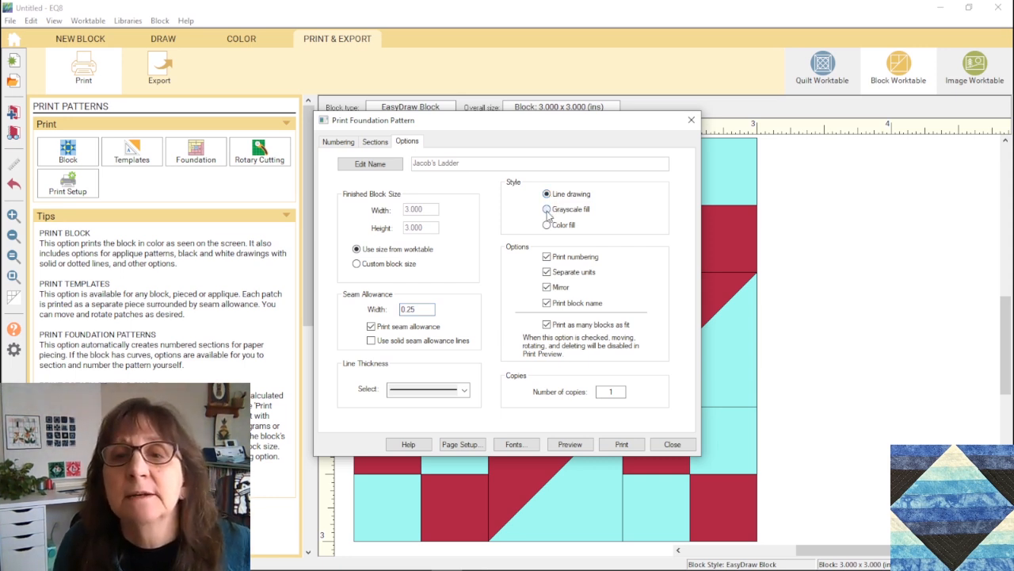
pyautogui.click(548, 210)
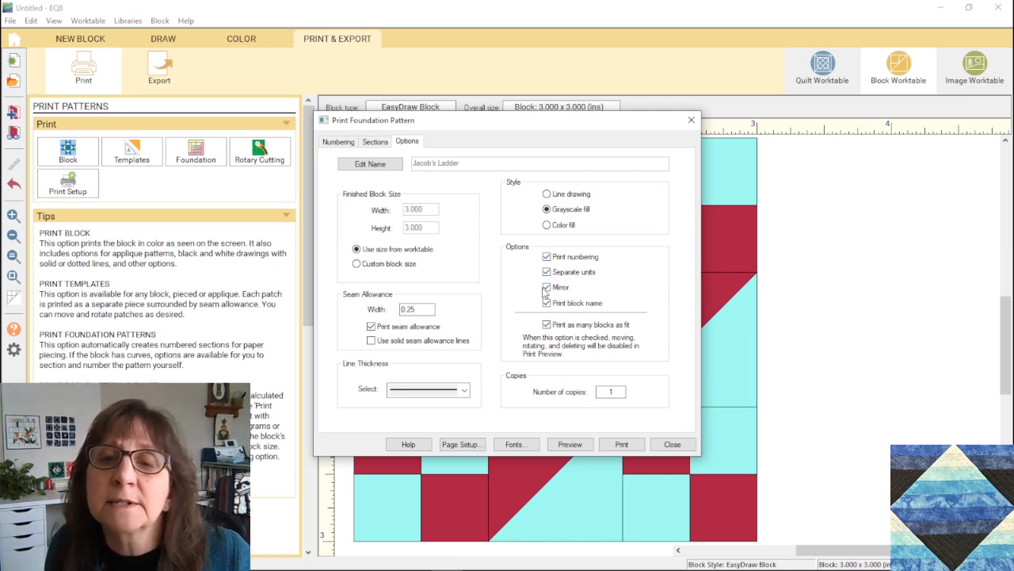
pyautogui.click(547, 288)
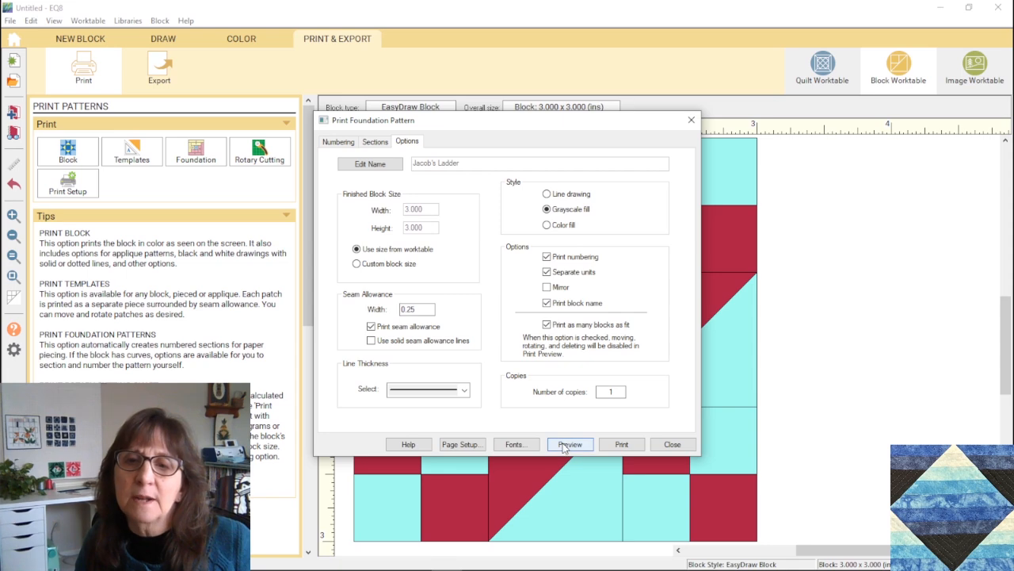
pyautogui.click(565, 446)
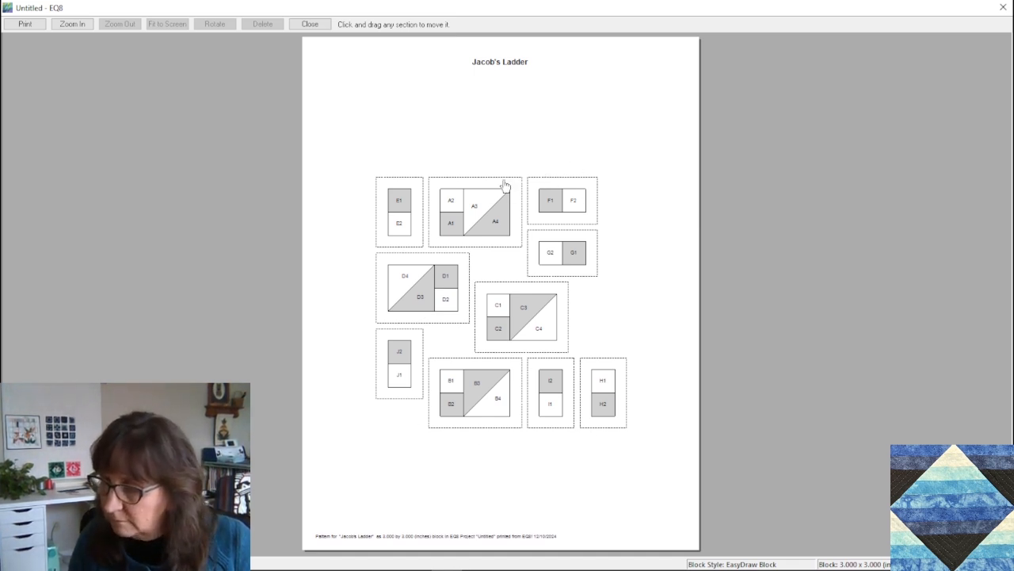
pyautogui.click(309, 24)
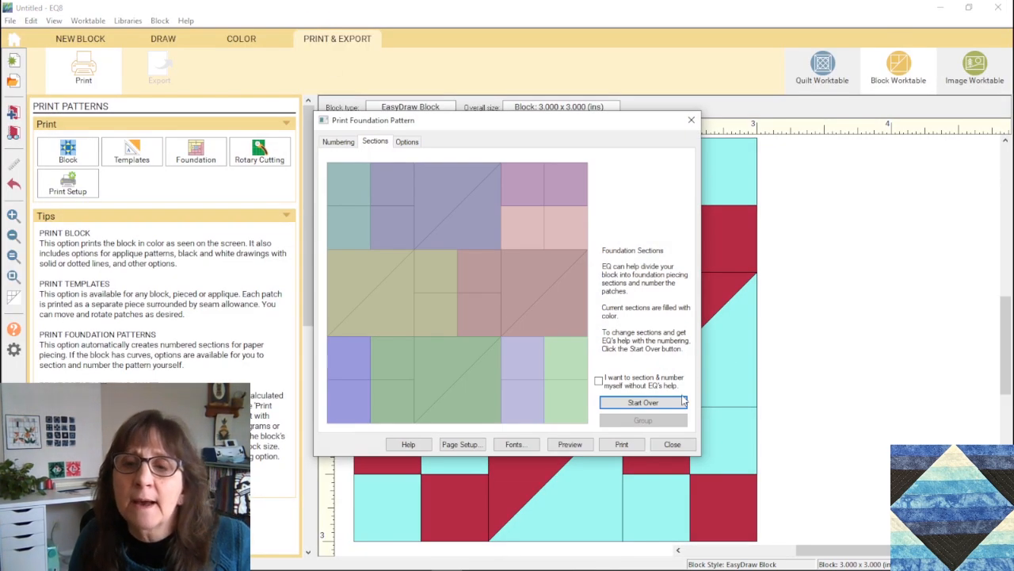
# Try the color fill style for the foundation pattern and preview the page.
pyautogui.click(406, 141)
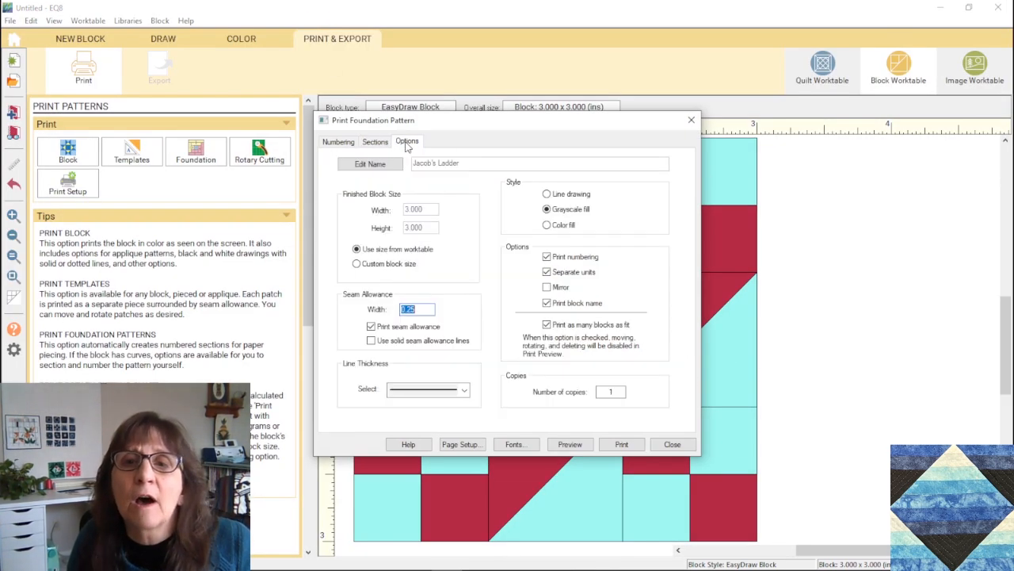
pyautogui.click(548, 226)
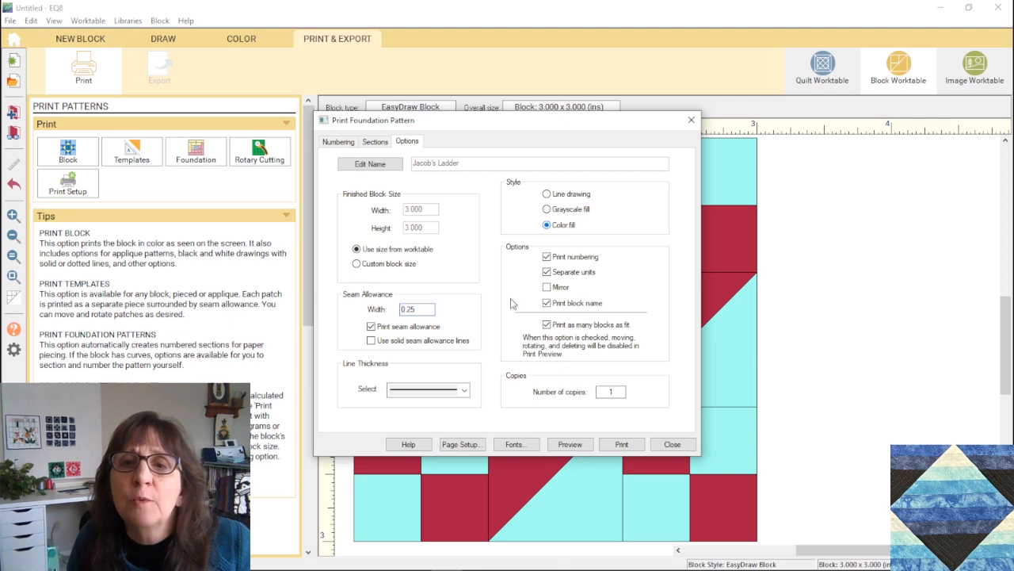
pyautogui.click(563, 446)
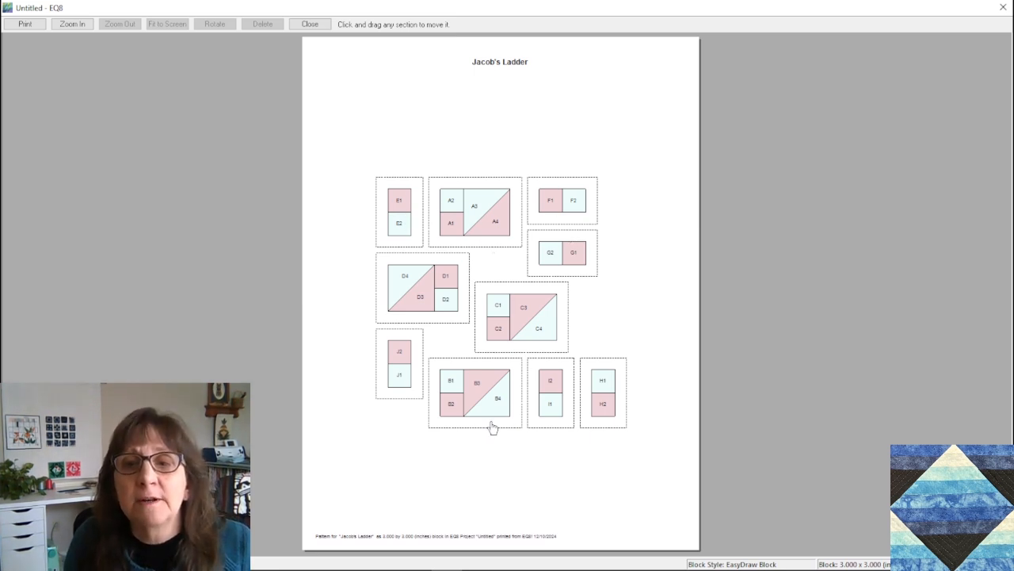
pyautogui.click(315, 24)
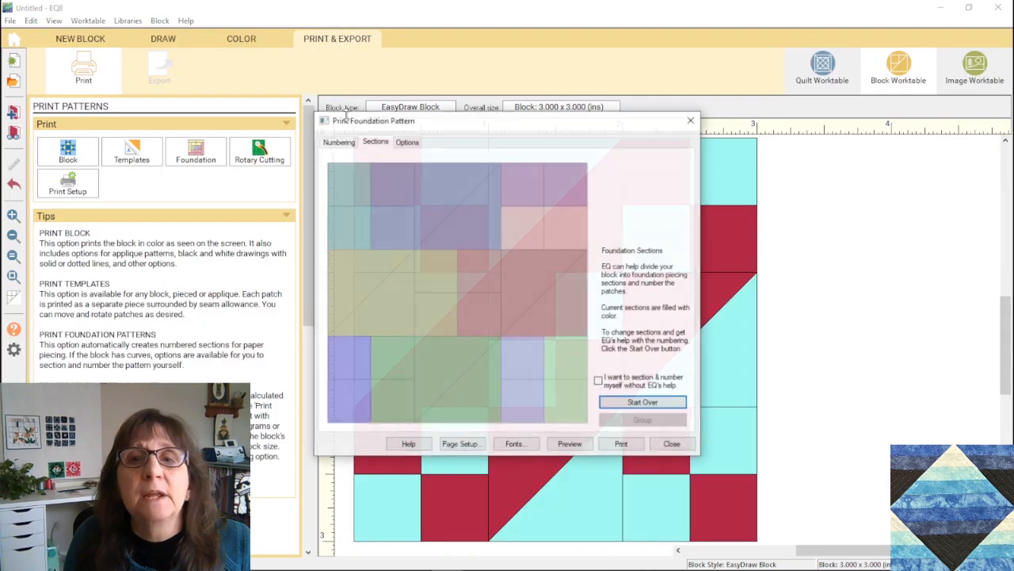
# Return the foundation pattern to grayscale fill and preview the page again.
pyautogui.click(407, 142)
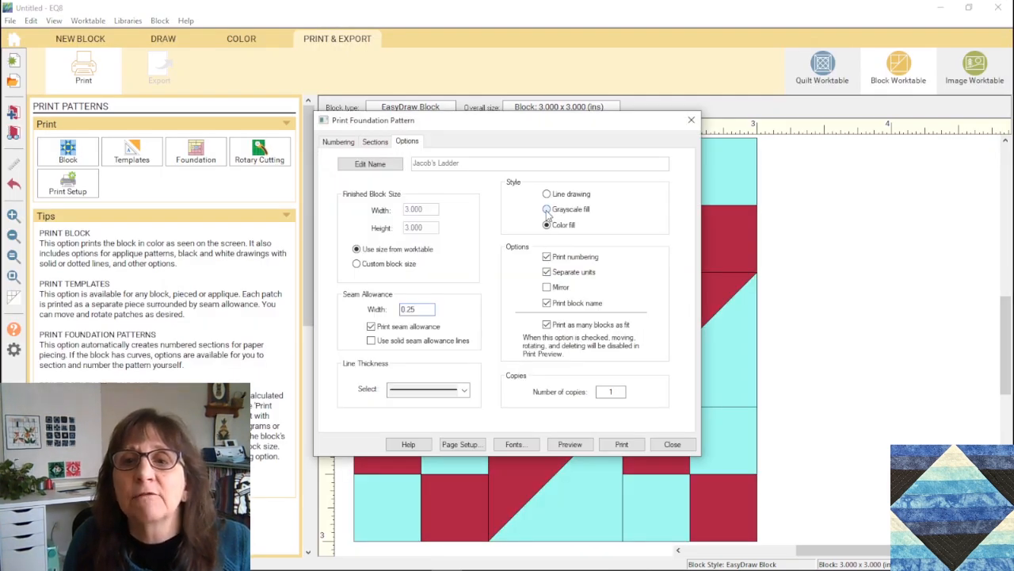
pyautogui.click(547, 210)
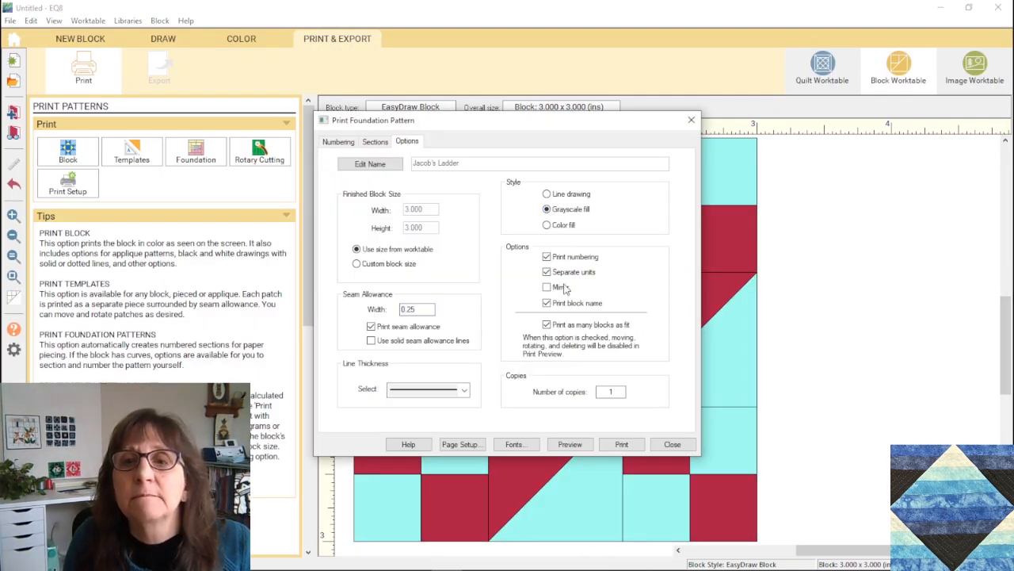
pyautogui.click(585, 445)
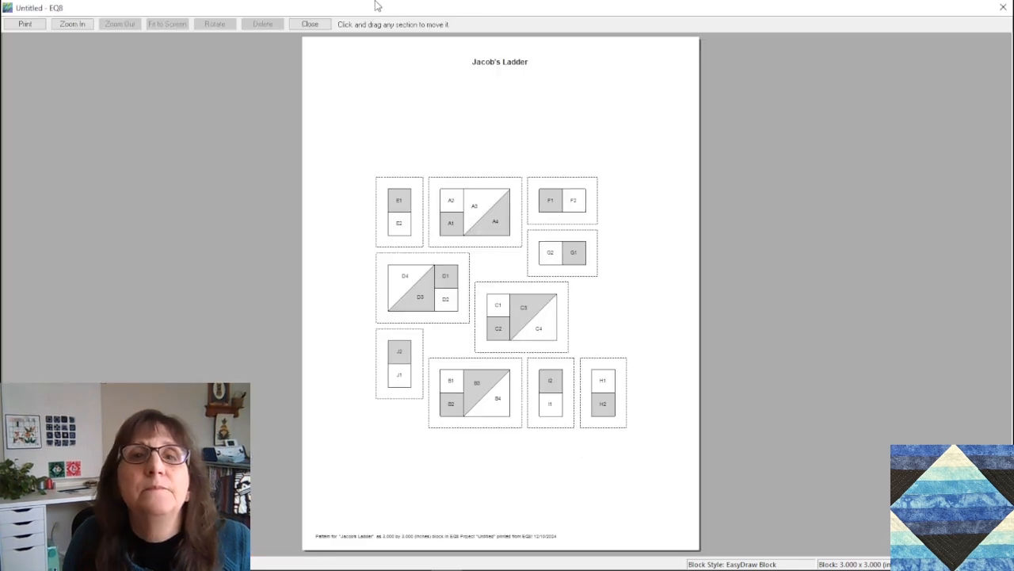
pyautogui.click(310, 24)
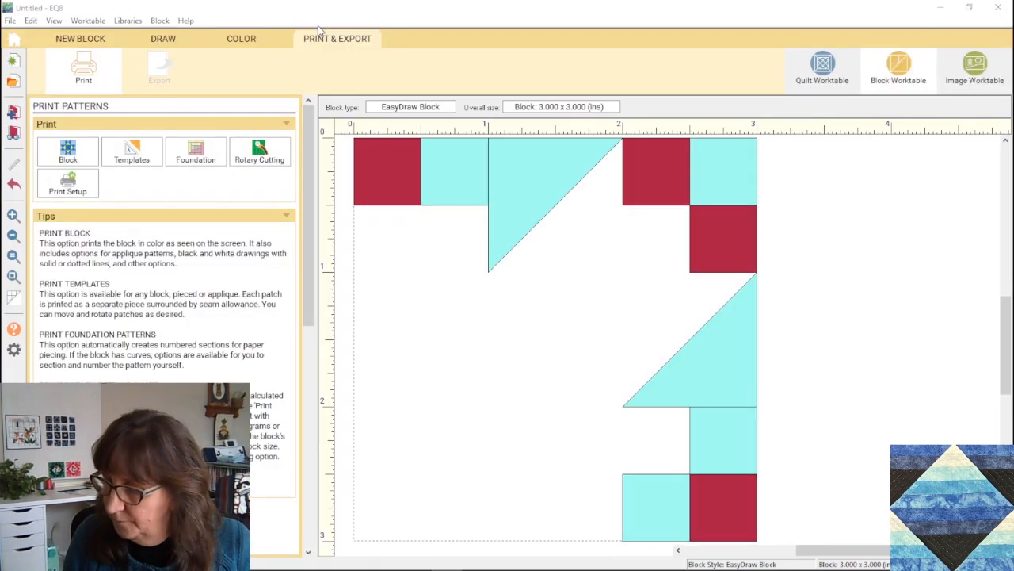